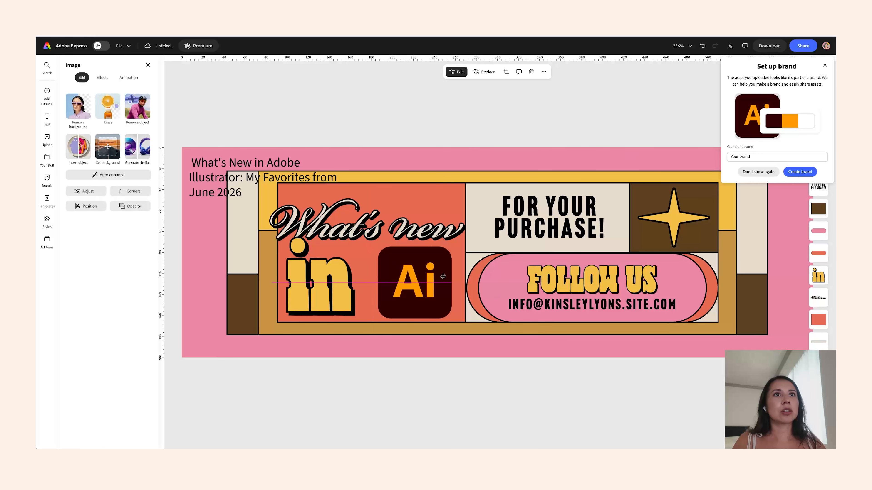
# - Shift the "in" lettering slightly to the right
pyautogui.moveTo(346, 283); pyautogui.dragTo(363, 283)
pyautogui.click(419, 227)
# - Replace the "FOR YOUR PURCHASE!" text with "MY FAVORITES"
pyautogui.click(549, 227)
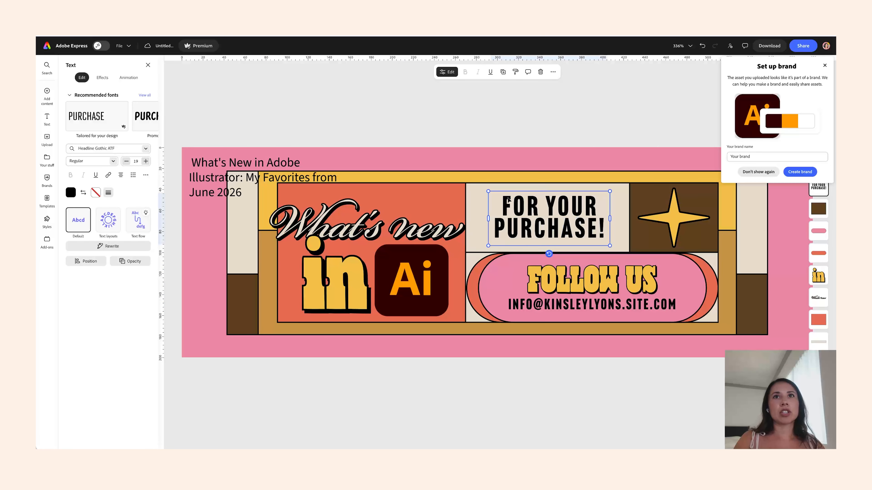
pyautogui.doubleClick(546, 214)
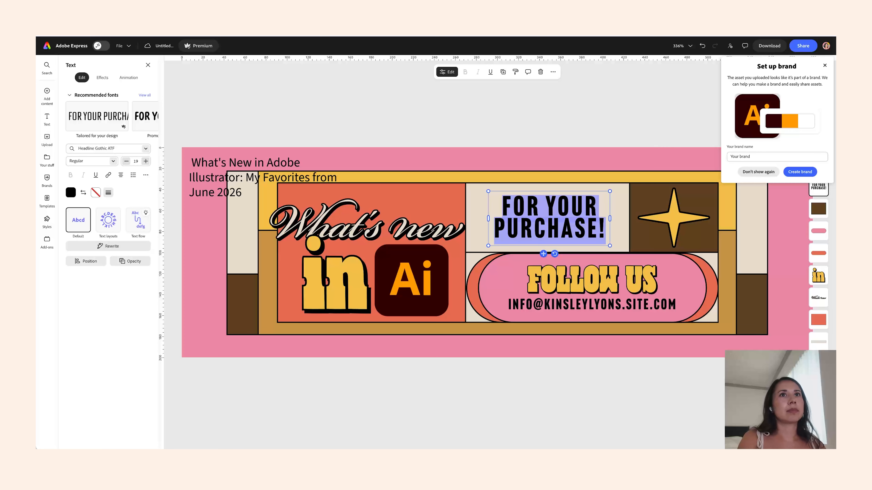
pyautogui.write('MUY')
pyautogui.press('BackSpace')
pyautogui.press('BackSpace')
pyautogui.press('BackSpace')
pyautogui.write('MY FVAO')
pyautogui.press('BackSpace')
pyautogui.press('BackSpace')
pyautogui.press('BackSpace')
pyautogui.write('AVORITES')
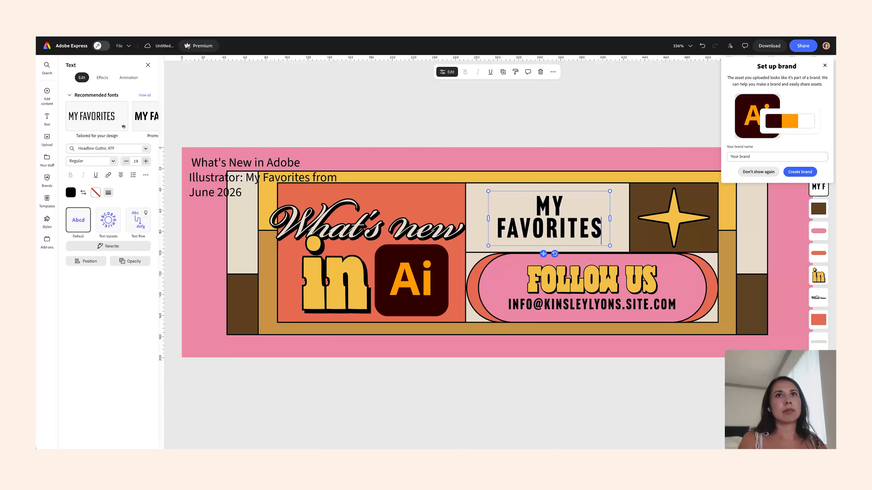
# - Widen the "MY FAVORITES" text box to a single line and center it within its panel
pyautogui.moveTo(609, 219); pyautogui.dragTo(635, 219)
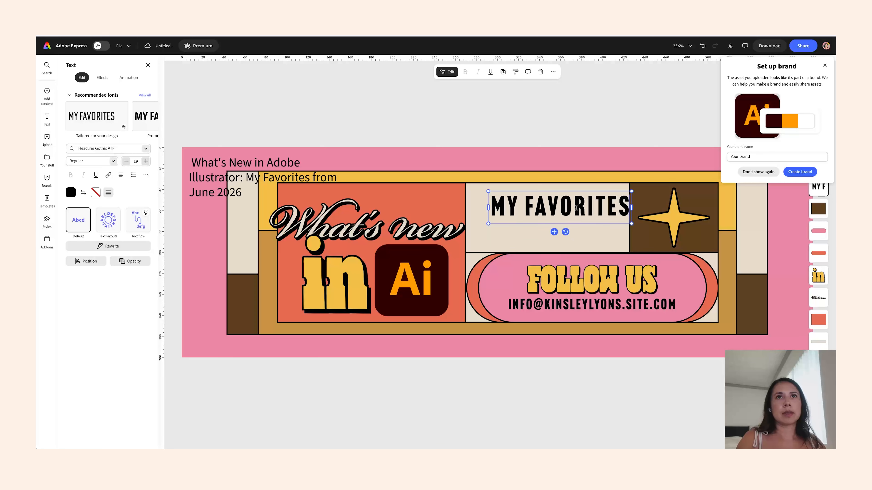
pyautogui.moveTo(556, 231); pyautogui.dragTo(542, 243)
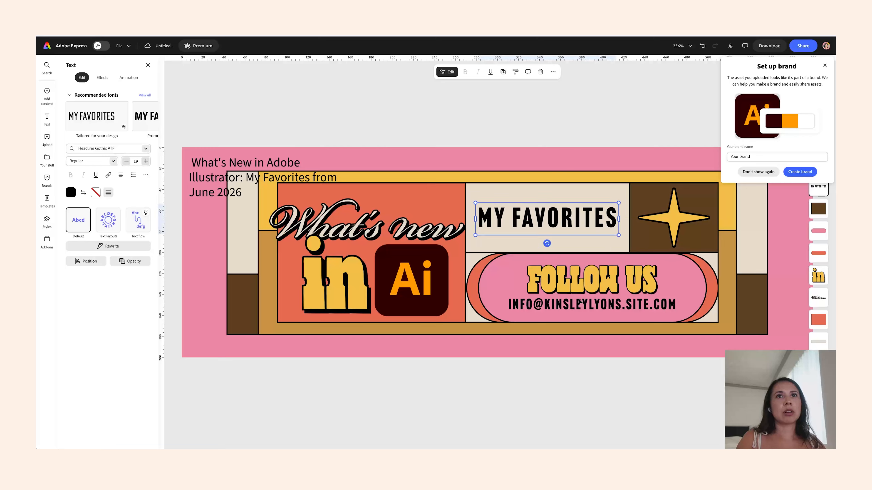
pyautogui.click(603, 283)
pyautogui.press('Delete')
pyautogui.doubleClick(615, 302)
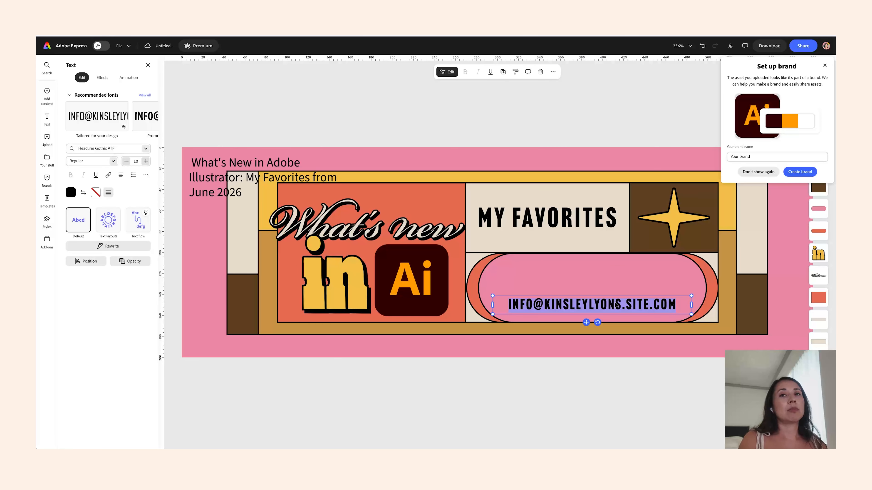
pyautogui.hotkey('ctrl', 'z')
# - Replace the "FOLLOW US" text with "June 2026"
pyautogui.doubleClick(642, 278)
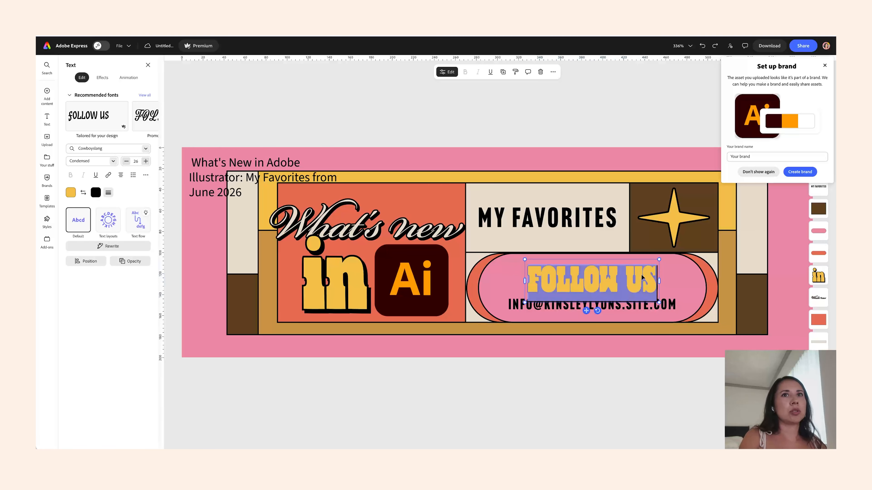
pyautogui.write('June')
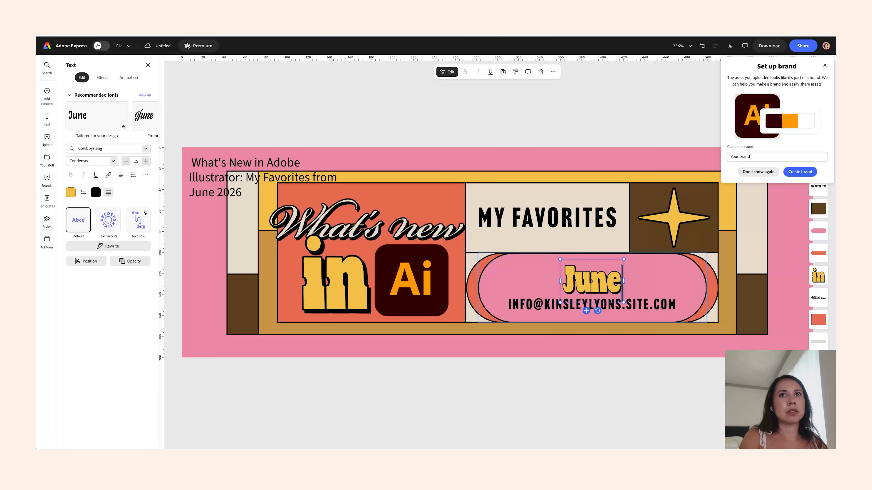
pyautogui.write(' 1016')
pyautogui.press('BackSpace')
pyautogui.press('BackSpace')
pyautogui.press('BackSpace')
pyautogui.press('BackSpace')
pyautogui.write('2026')
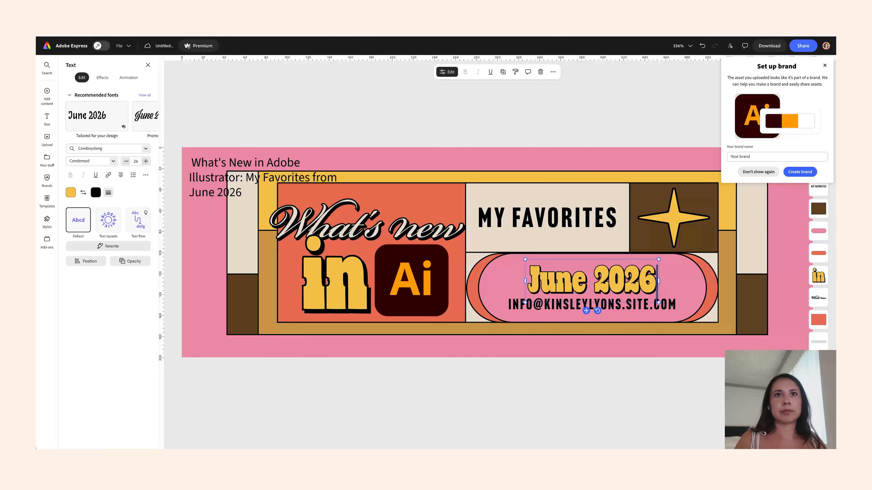
# - Delete the email address line and move "June 2026" down to the pill's center
pyautogui.doubleClick(672, 306)
pyautogui.press('BackSpace')
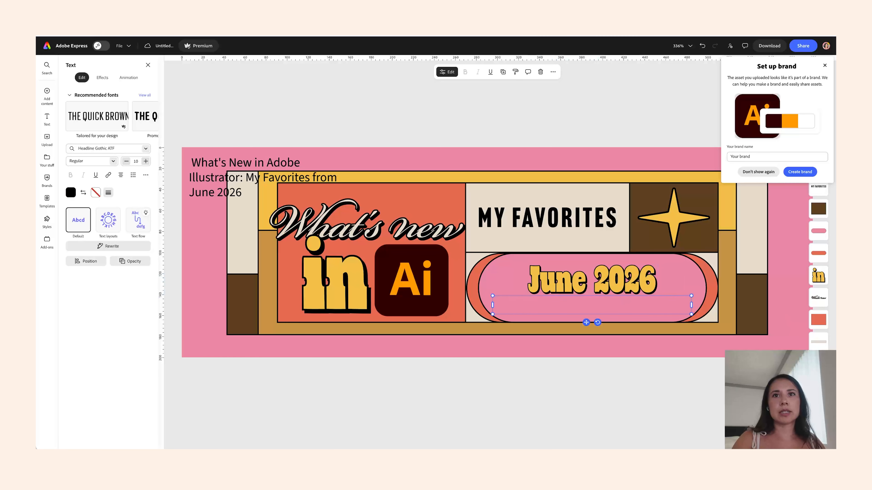
pyautogui.click(673, 358)
pyautogui.click(644, 307)
pyautogui.moveTo(616, 280); pyautogui.dragTo(610, 287)
# - Delete the title text block at the banner's upper-left corner
pyautogui.click(285, 145)
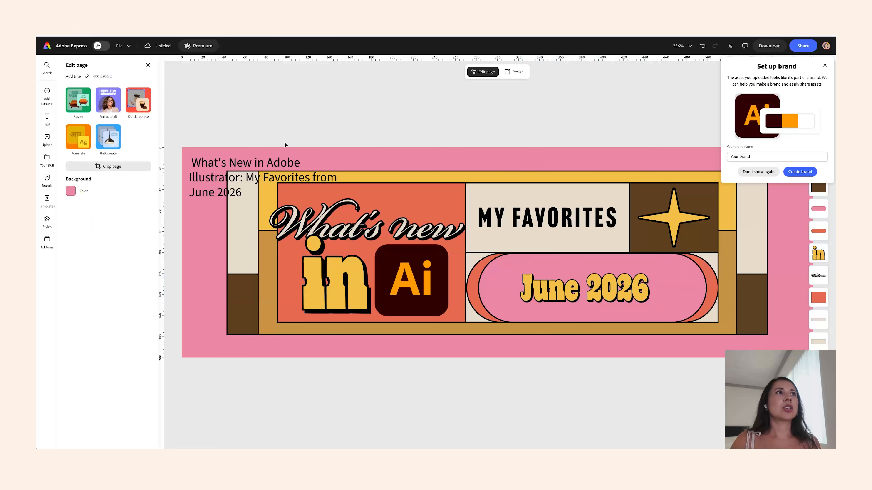
pyautogui.click(289, 177)
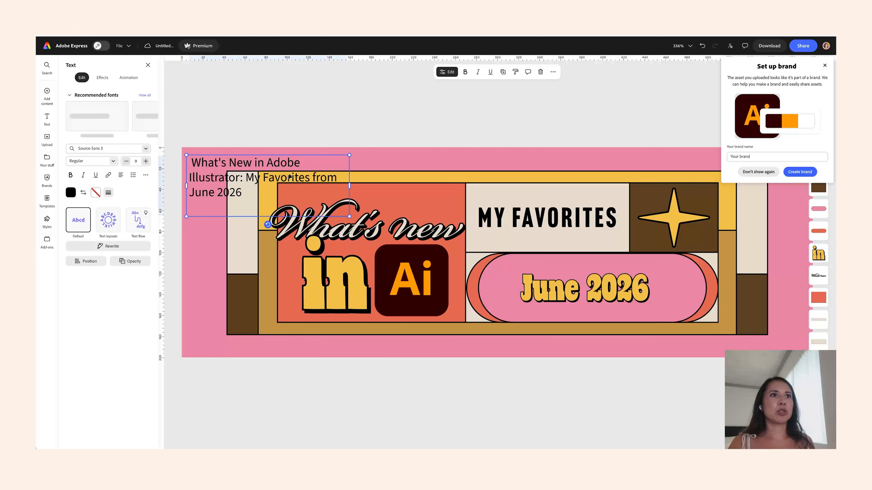
pyautogui.press('Delete')
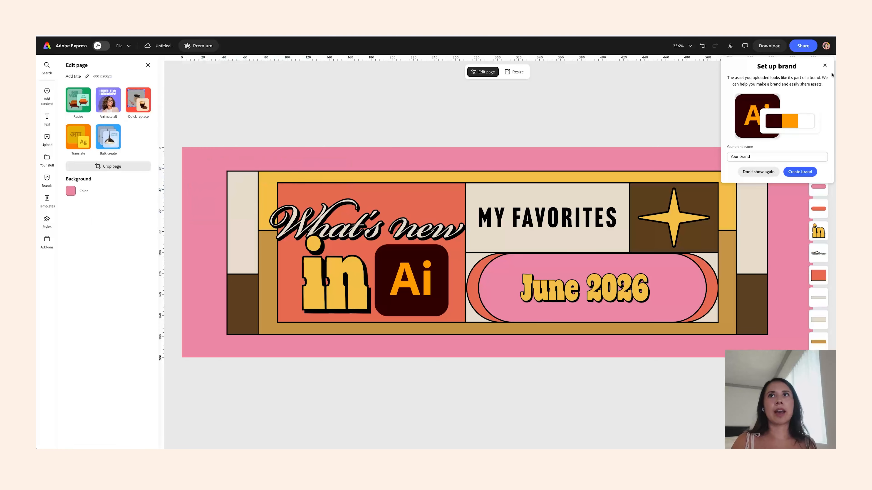
# - Close the brand setup prompt, open the Threeologie brand kit, and view all its colors
pyautogui.click(825, 66)
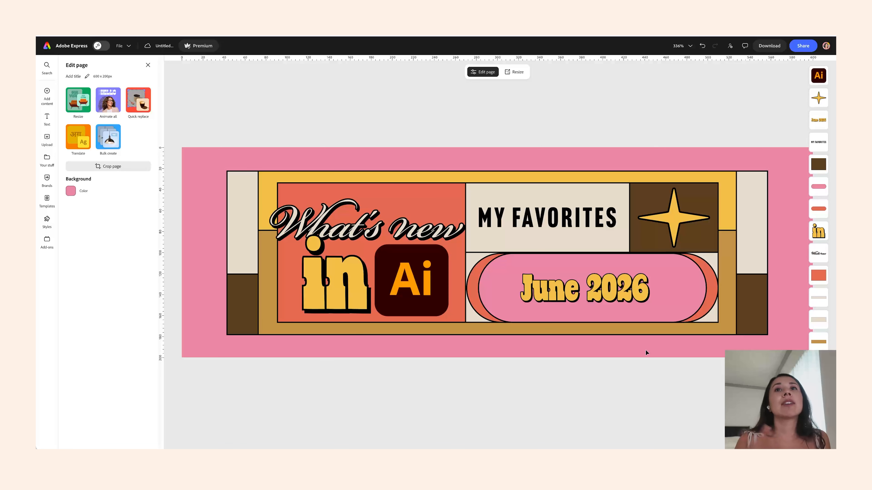
pyautogui.click(48, 177)
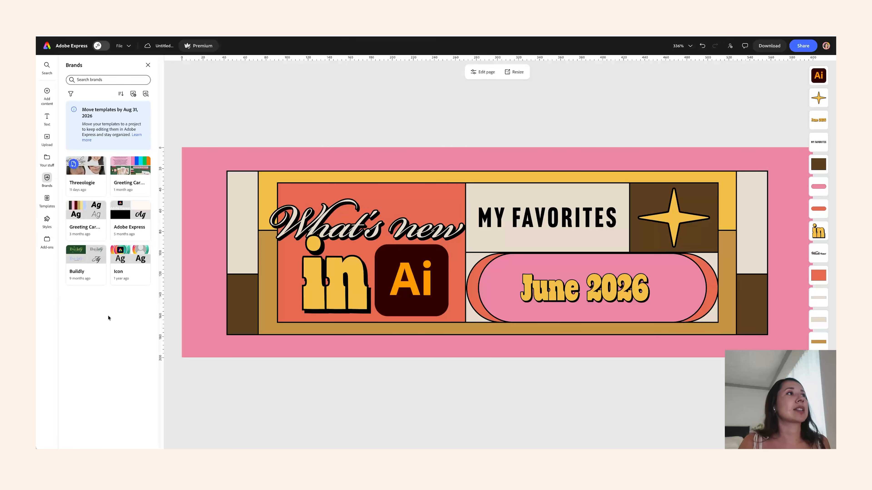
pyautogui.click(82, 182)
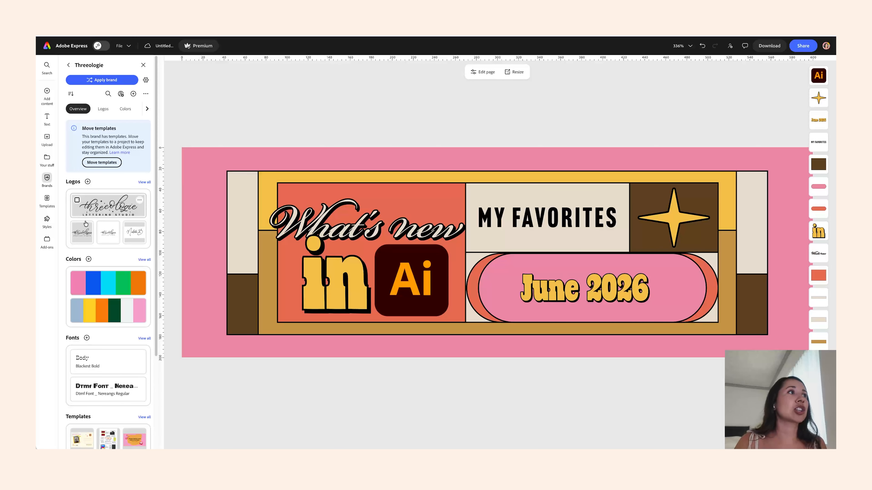
pyautogui.scroll(-3, 119, 355)
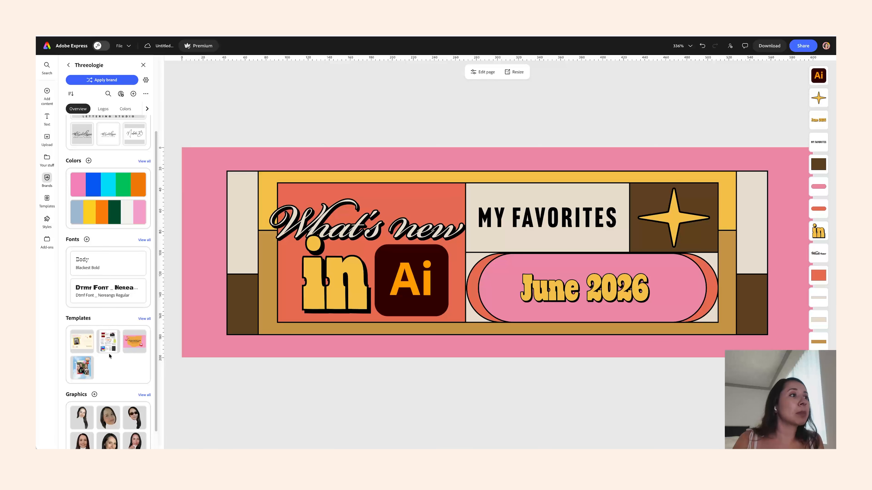
pyautogui.scroll(-1, 112, 354)
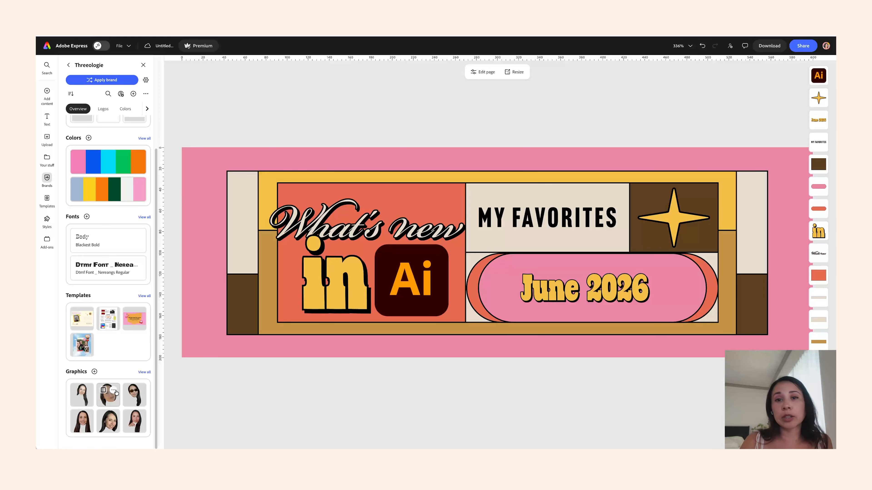
pyautogui.scroll(4, 115, 243)
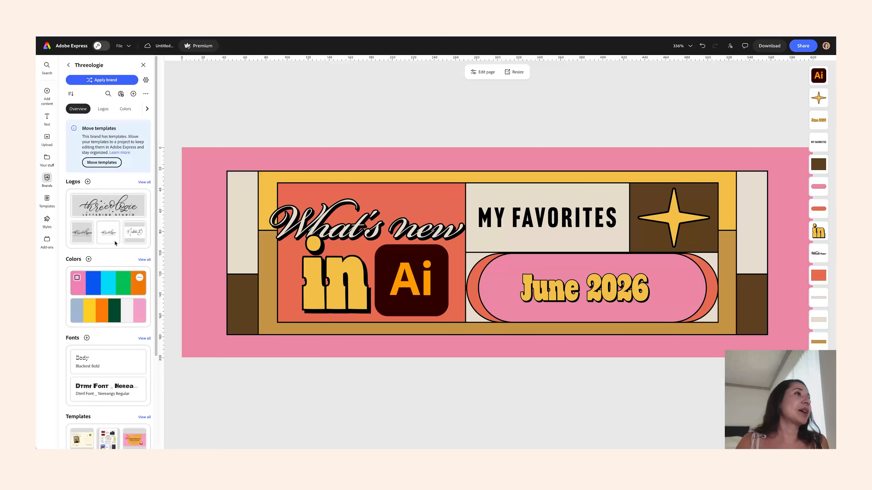
pyautogui.click(144, 259)
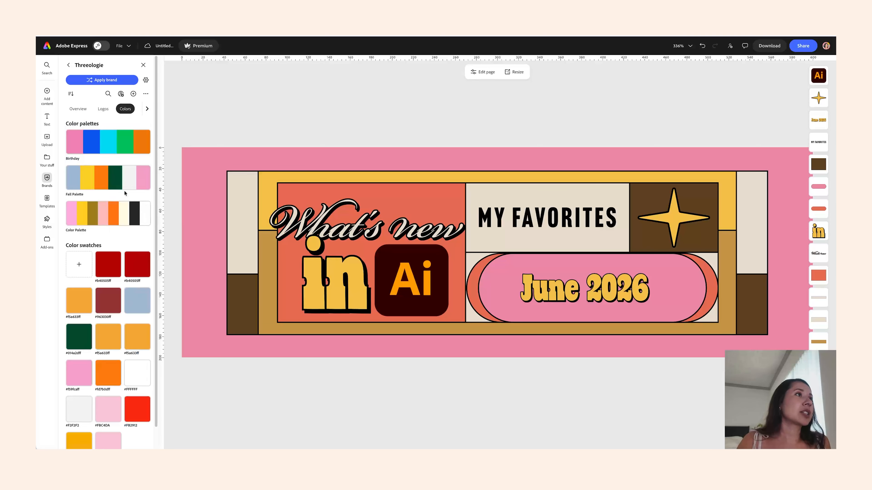
# - Apply the Threeologie "Color Palette" repeatedly to shuffle the design's colors
pyautogui.click(116, 214)
pyautogui.click(115, 214)
pyautogui.click(116, 214)
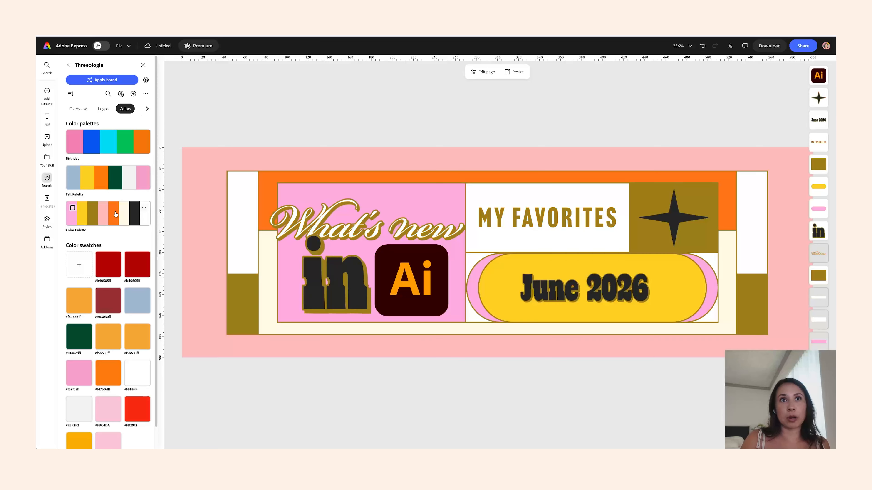
pyautogui.click(115, 214)
pyautogui.click(115, 213)
pyautogui.click(116, 214)
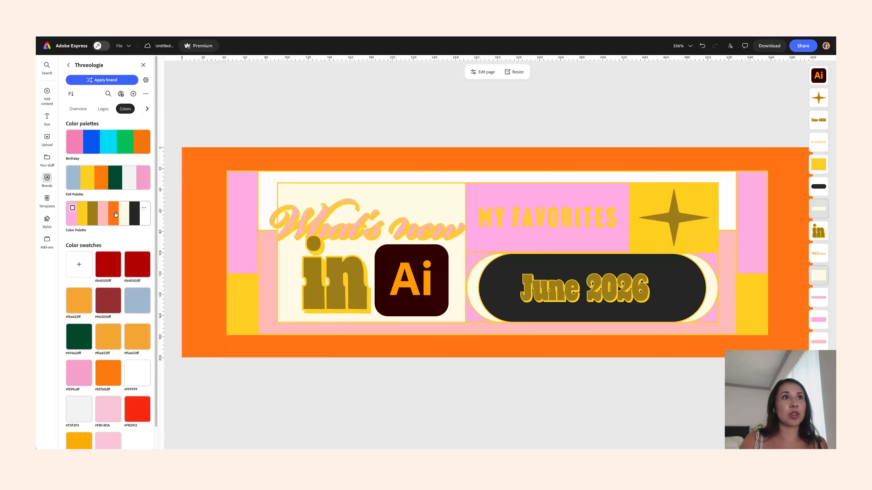
pyautogui.click(115, 213)
pyautogui.click(115, 214)
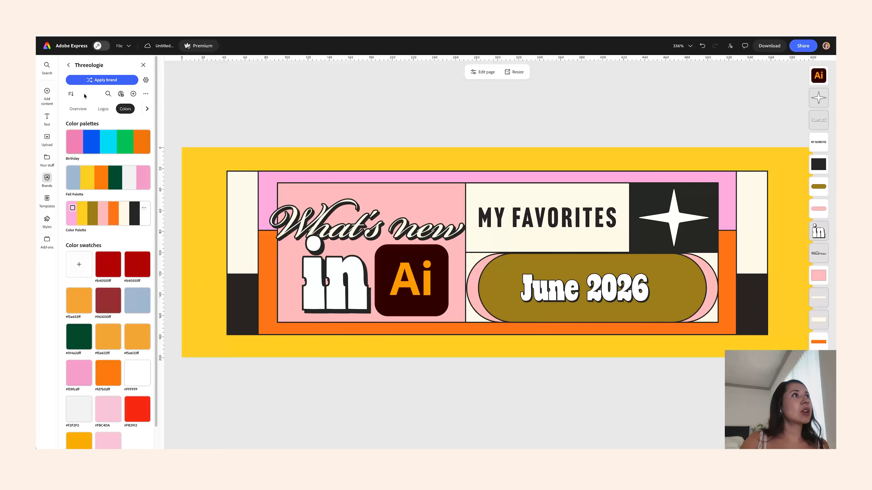
# - Set the "What's new" lettering to the brand font Nimbus Sans Extd Black and resize it to fit the panel
pyautogui.click(79, 109)
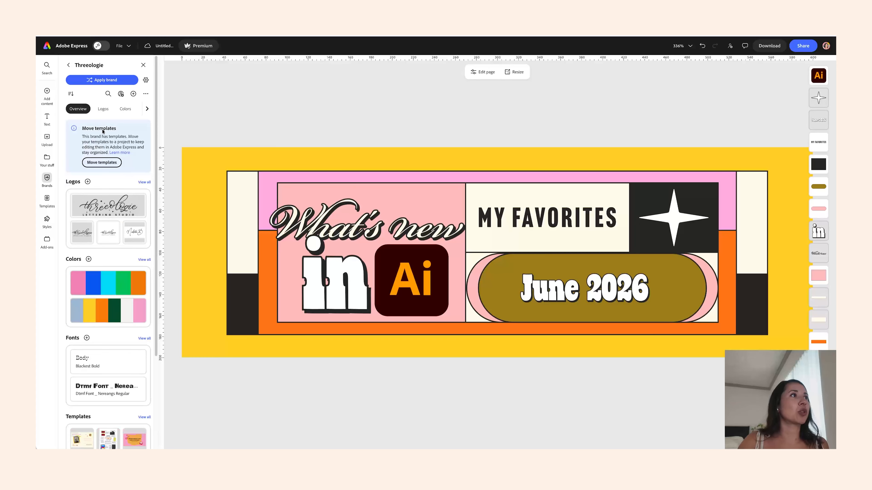
pyautogui.click(144, 338)
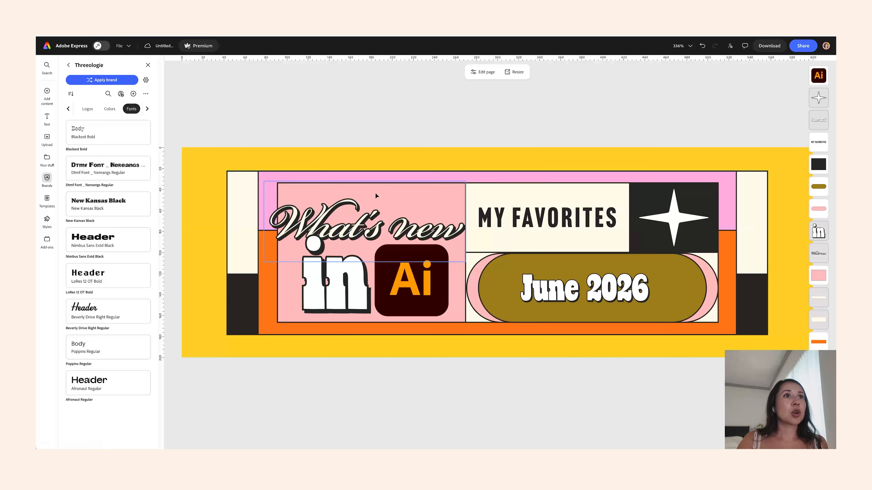
pyautogui.click(356, 223)
pyautogui.click(117, 149)
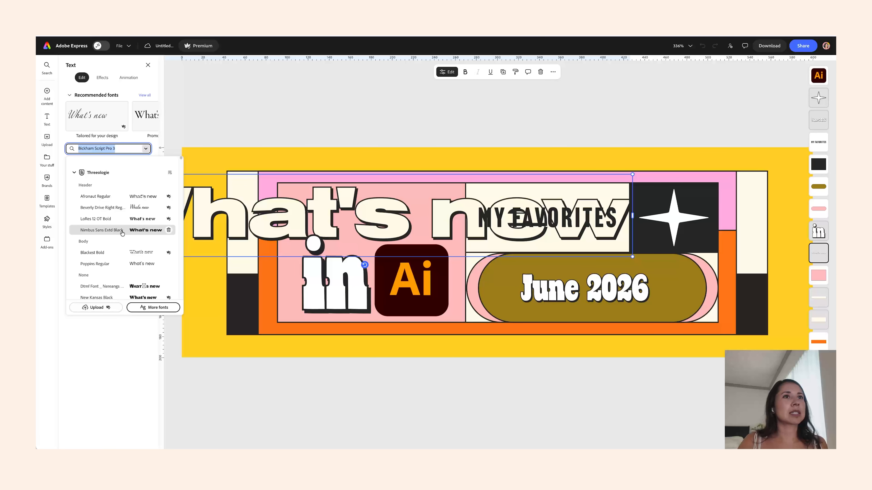
pyautogui.click(123, 230)
pyautogui.moveTo(633, 175); pyautogui.dragTo(398, 207)
pyautogui.moveTo(366, 213); pyautogui.dragTo(420, 212)
# - Change the "in" lettering to Nimbus Sans Extd and shrink it
pyautogui.click(369, 234)
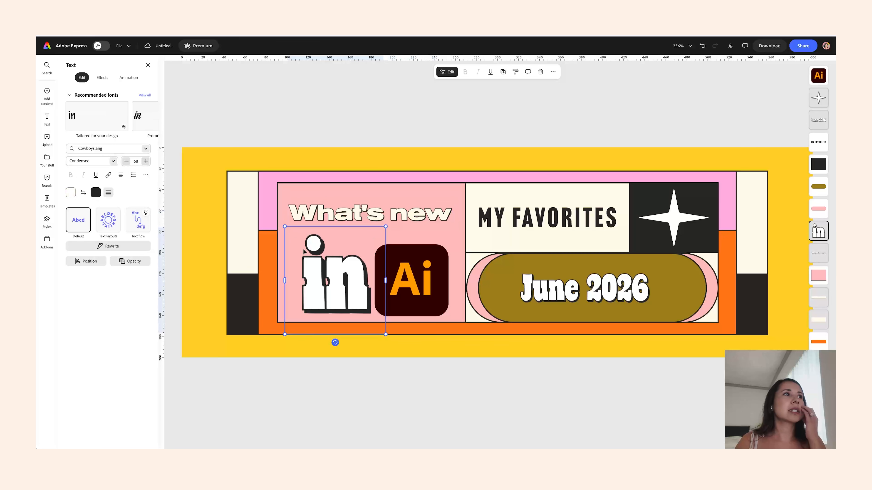
pyautogui.click(148, 151)
pyautogui.click(102, 229)
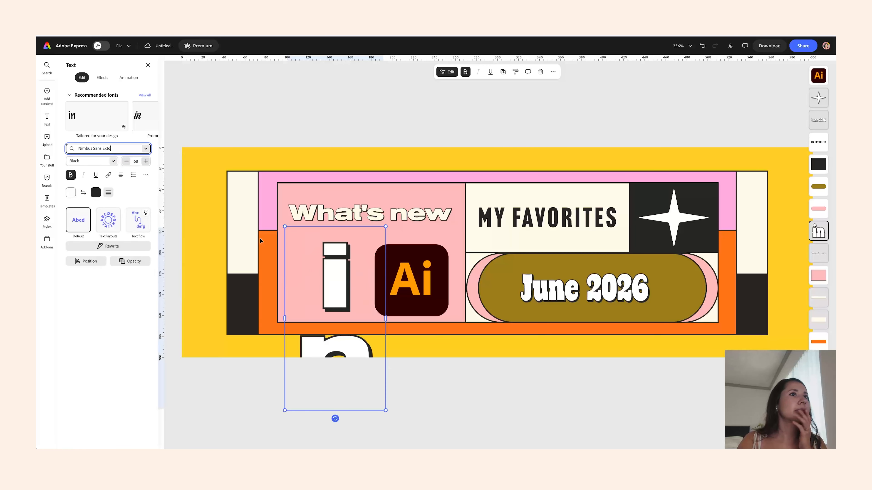
pyautogui.moveTo(387, 235); pyautogui.dragTo(347, 288)
# - Move the Ai logo to the right beside the pill
pyautogui.click(435, 221)
pyautogui.moveTo(435, 221); pyautogui.dragTo(443, 224)
pyautogui.moveTo(412, 280); pyautogui.dragTo(466, 273)
# - Delete the standalone "in" lettering
pyautogui.click(345, 289)
pyautogui.moveTo(344, 288); pyautogui.dragTo(380, 241)
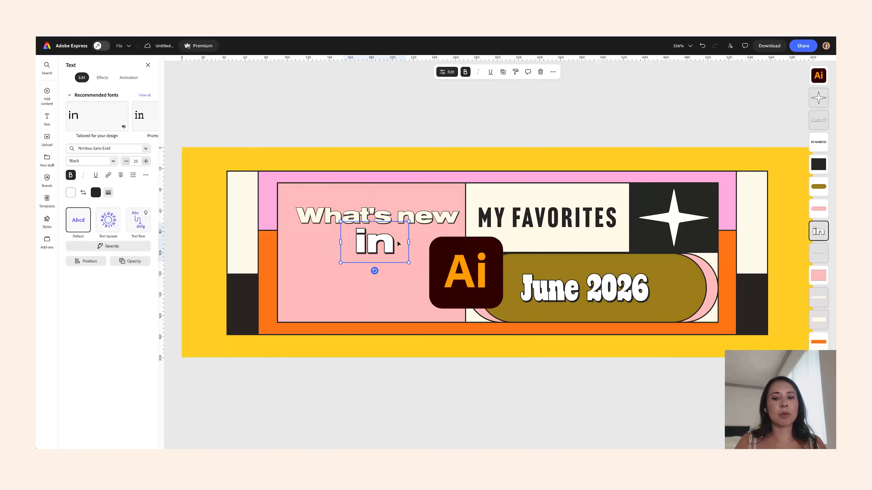
pyautogui.press('Delete')
# - Append "in" to the "What's new" text
pyautogui.doubleClick(423, 213)
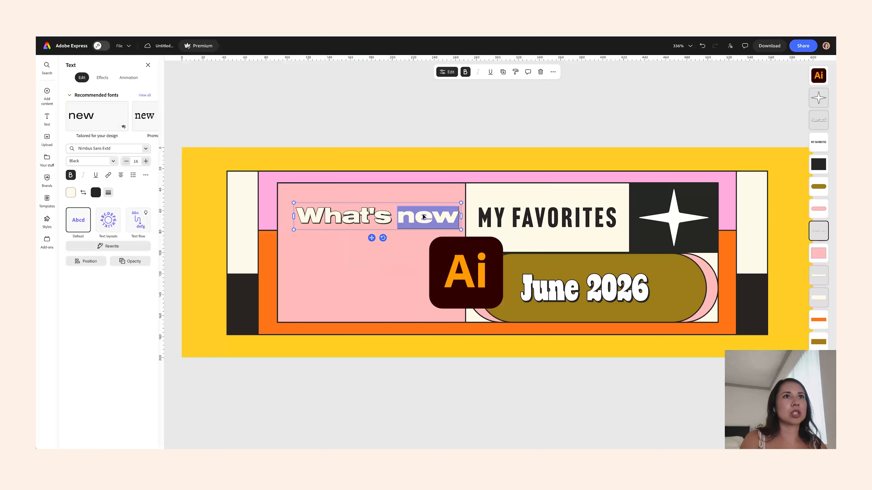
pyautogui.press('Right')
pyautogui.write('in')
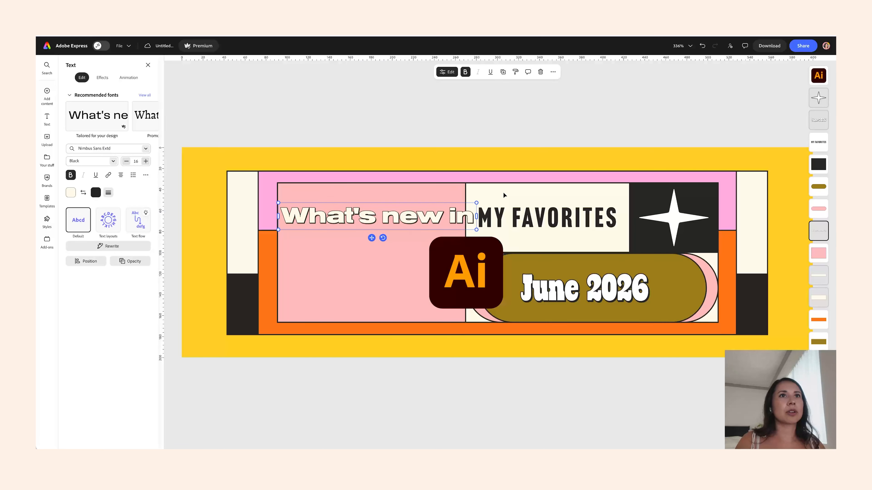
# - Wrap "What's new in" onto two lines and enlarge it to fill the pink panel
pyautogui.moveTo(476, 217); pyautogui.dragTo(434, 261)
pyautogui.moveTo(384, 244); pyautogui.dragTo(382, 223)
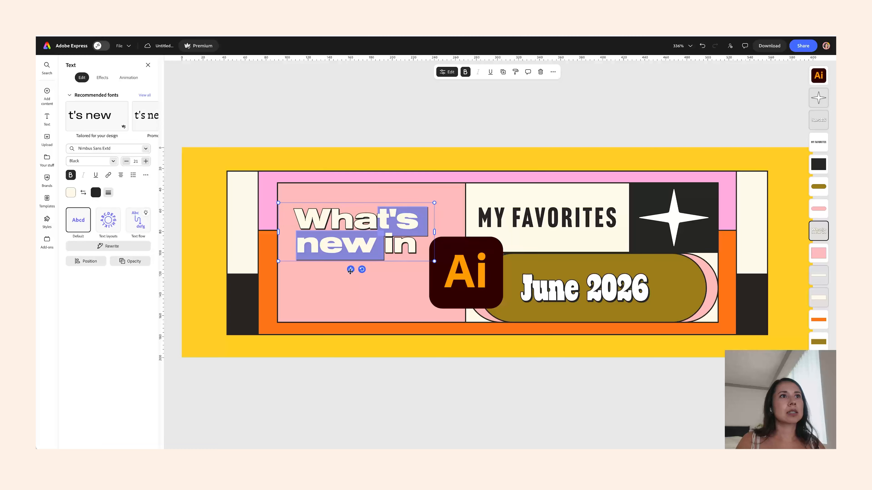
pyautogui.moveTo(350, 272); pyautogui.dragTo(354, 282)
pyautogui.moveTo(437, 213); pyautogui.dragTo(500, 190)
pyautogui.click(412, 238)
pyautogui.moveTo(437, 210); pyautogui.dragTo(381, 290)
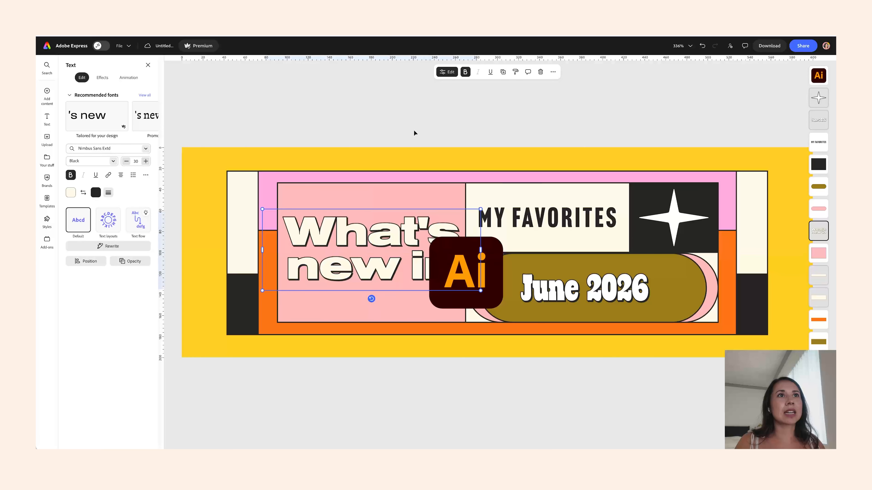
# - Move the Ai logo into the upper-left of the "MY FAVORITES" panel
pyautogui.moveTo(499, 241); pyautogui.dragTo(526, 221)
pyautogui.moveTo(504, 268); pyautogui.dragTo(480, 337)
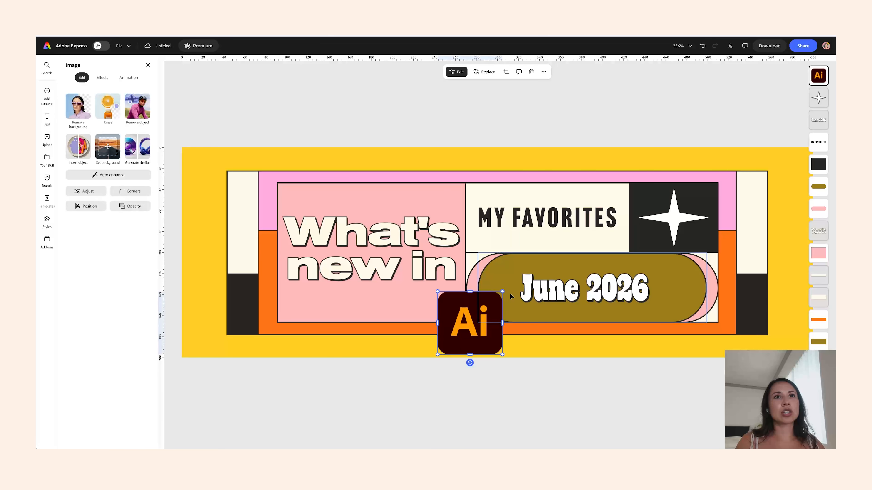
pyautogui.moveTo(501, 292); pyautogui.dragTo(525, 238)
pyautogui.moveTo(501, 268); pyautogui.dragTo(507, 220)
# - Change the 'MY FAVORITES' heading to the LoRes 12 OT brand font
pyautogui.click(580, 224)
pyautogui.click(110, 149)
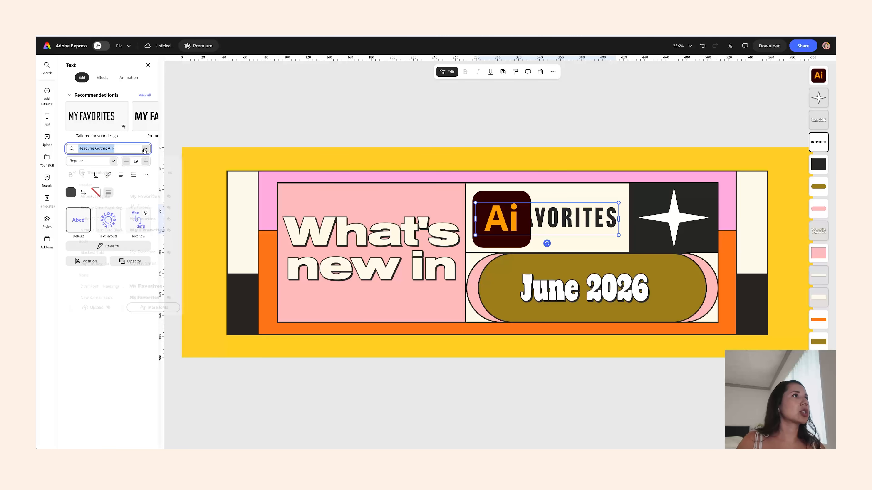
pyautogui.click(143, 220)
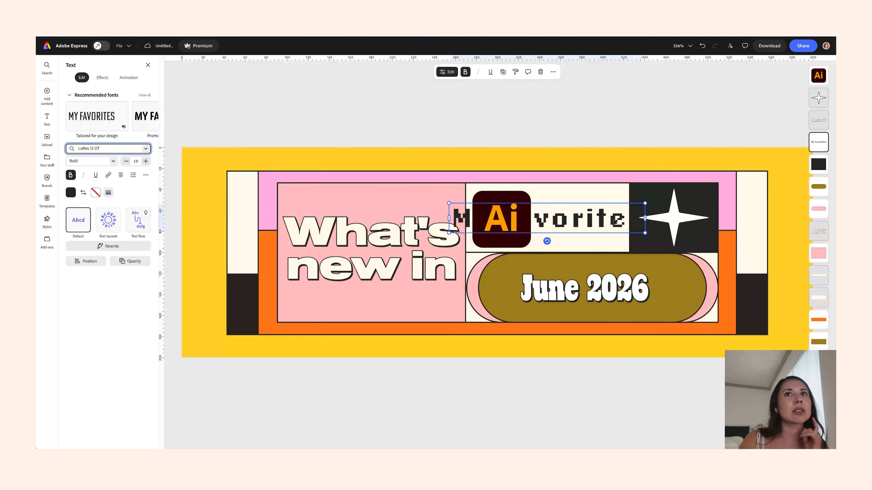
# - Move the star up above the Ai logo and delete the black square panel beside the heading
pyautogui.moveTo(645, 202); pyautogui.dragTo(591, 210)
pyautogui.moveTo(580, 220); pyautogui.dragTo(532, 161)
pyautogui.click(696, 207)
pyautogui.click(673, 247)
pyautogui.press('Delete')
pyautogui.click(668, 219)
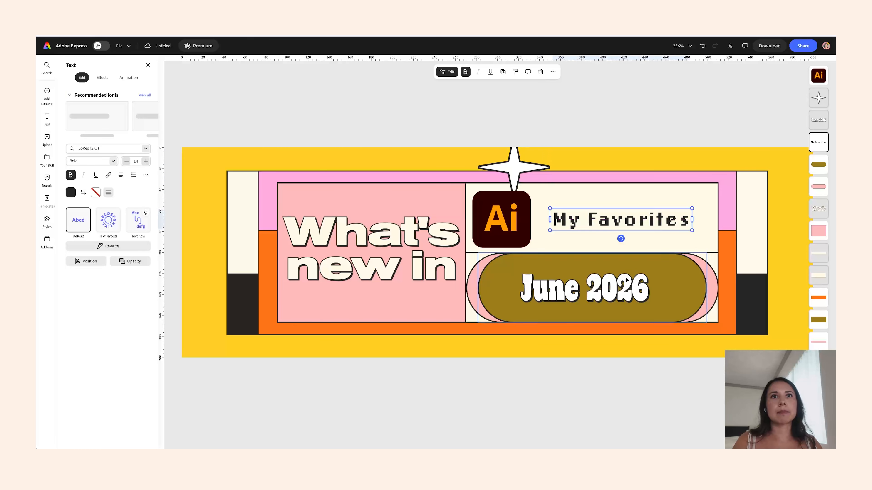
# - Set 'June 2026' to the Nimbus Sans Extd Black brand font and resize it to fit inside the pill
pyautogui.click(582, 309)
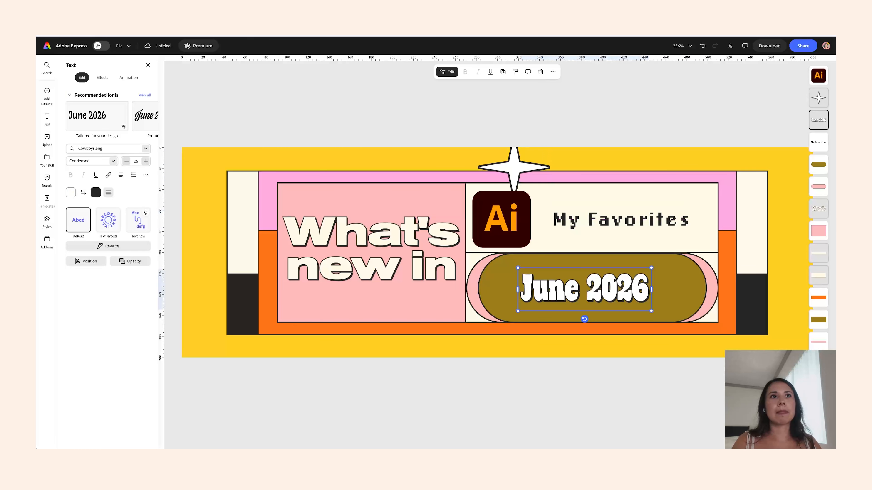
pyautogui.click(142, 149)
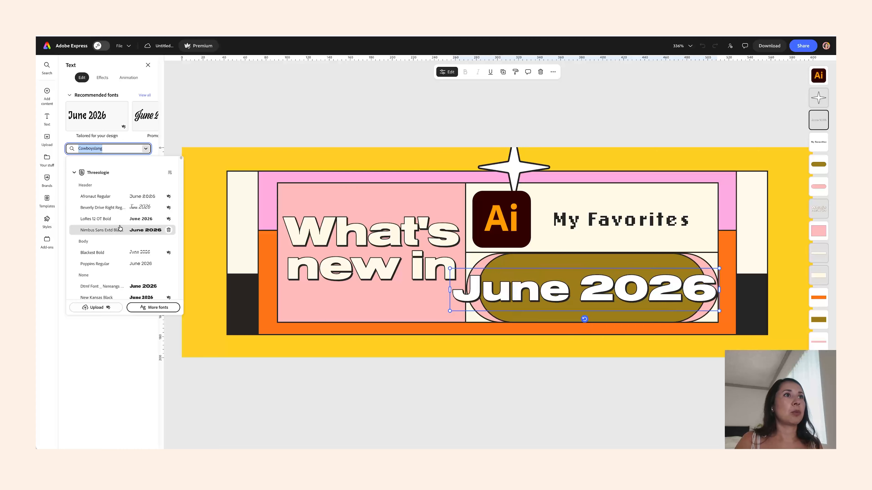
pyautogui.click(102, 230)
pyautogui.moveTo(719, 269); pyautogui.dragTo(616, 284)
pyautogui.moveTo(601, 296); pyautogui.dragTo(694, 271)
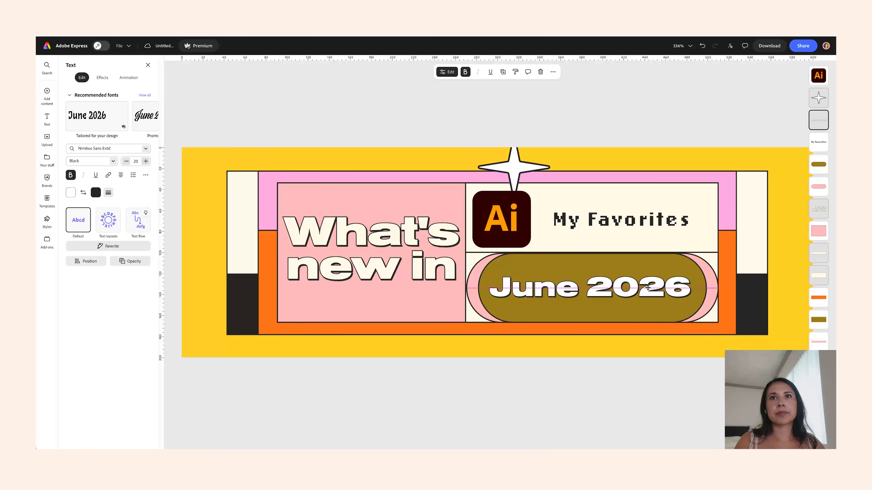
# - Delete the olive pill shape behind 'June 2026'
pyautogui.click(697, 267)
pyautogui.press('Delete')
pyautogui.click(571, 262)
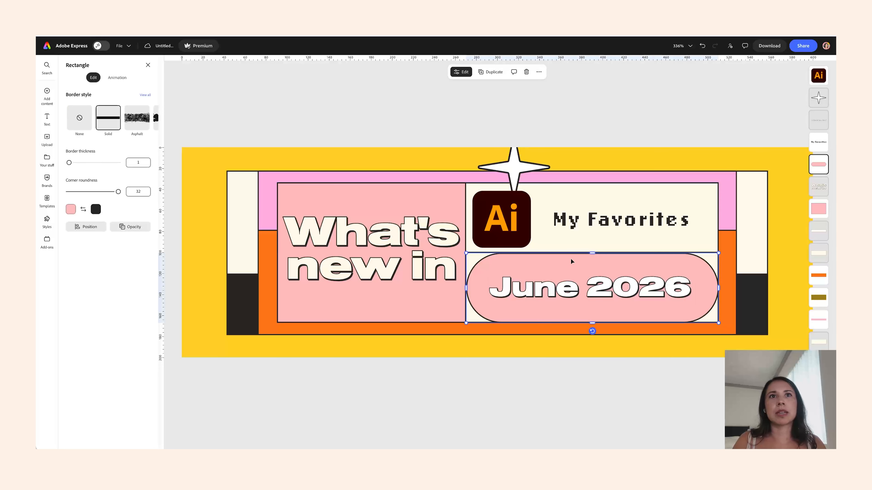
pyautogui.moveTo(594, 254); pyautogui.dragTo(592, 254)
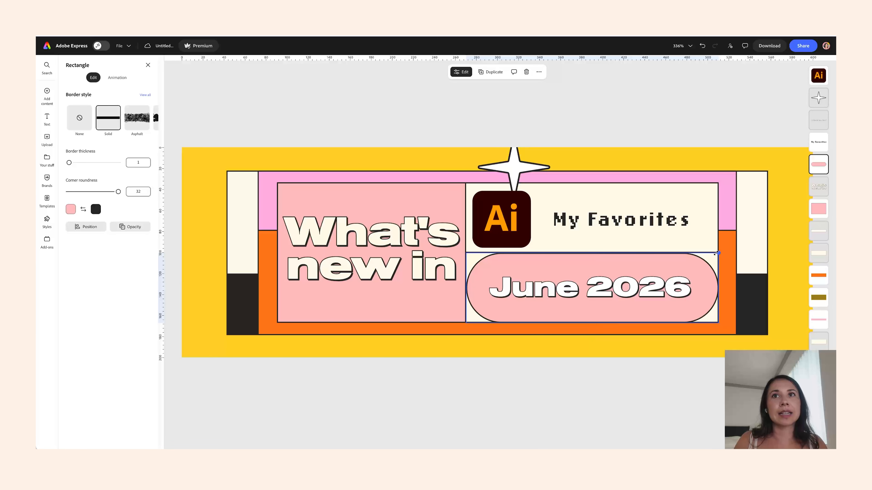
pyautogui.moveTo(592, 252); pyautogui.dragTo(592, 253)
pyautogui.click(617, 130)
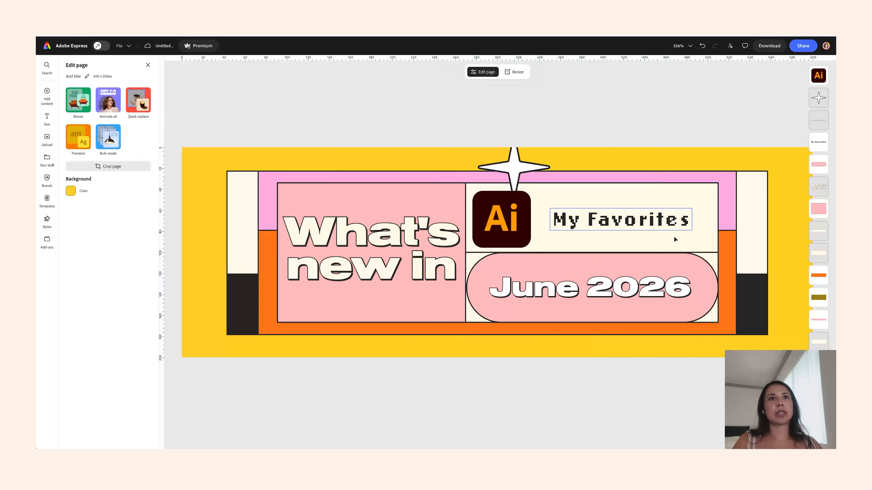
# - Nudge 'What's new in' slightly and widen the 'My Favorites' text box
pyautogui.click(386, 269)
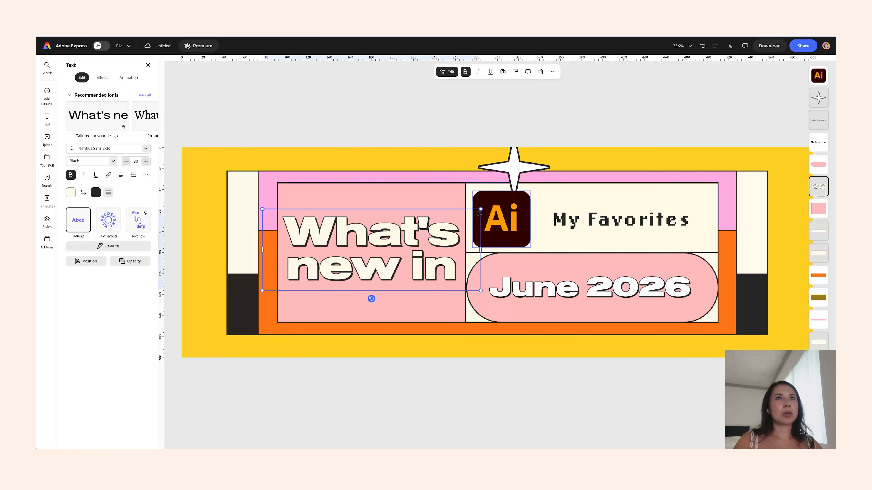
pyautogui.moveTo(421, 237); pyautogui.dragTo(420, 239)
pyautogui.click(515, 199)
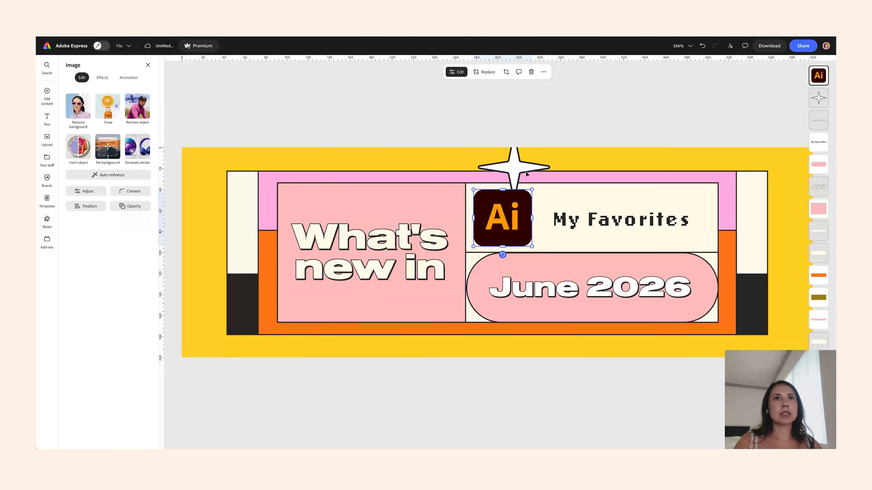
pyautogui.click(514, 170)
pyautogui.click(683, 217)
pyautogui.moveTo(678, 217); pyautogui.dragTo(669, 217)
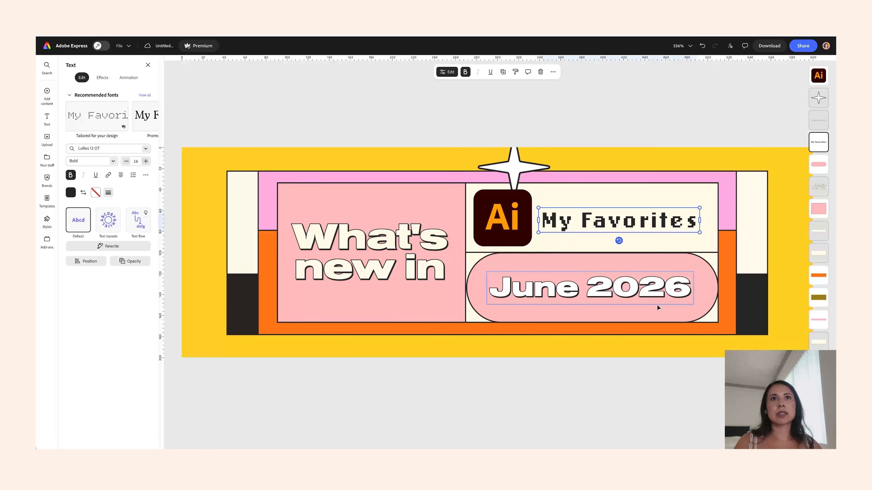
# - Delete the pink pill shape and stretch the upper cream panel down to fill the right section
pyautogui.click(560, 259)
pyautogui.press('Delete')
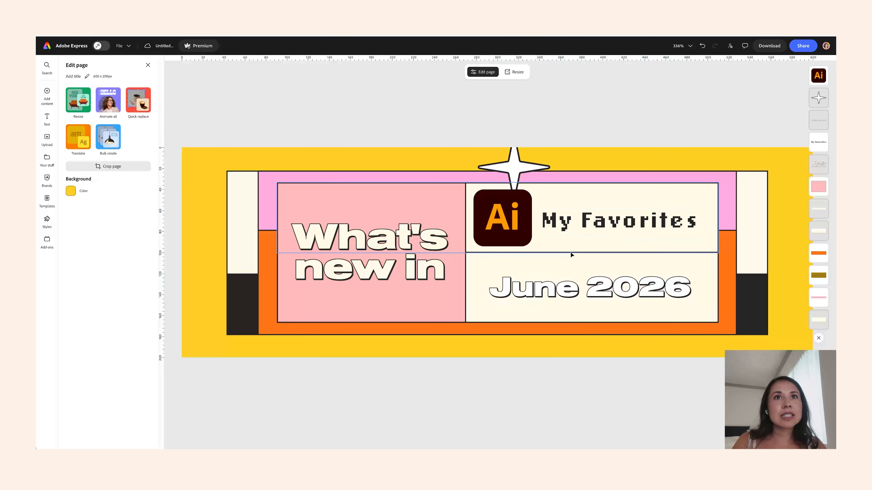
pyautogui.click(571, 252)
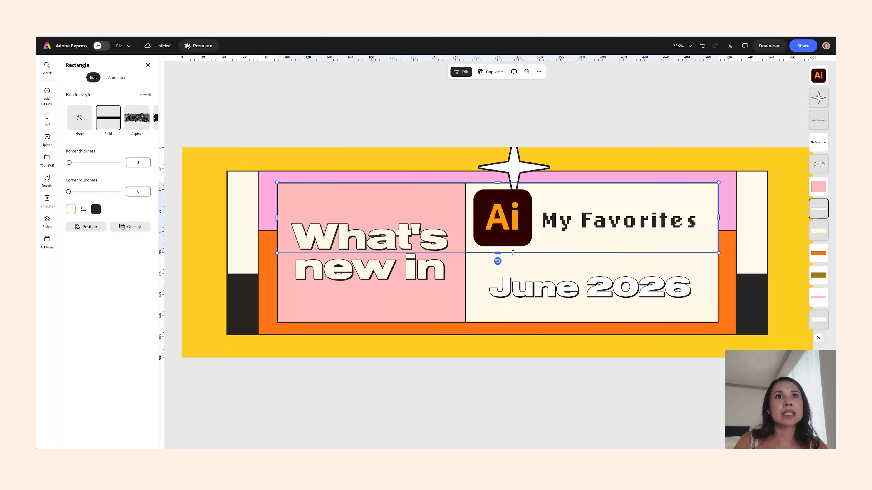
pyautogui.moveTo(497, 253); pyautogui.dragTo(499, 323)
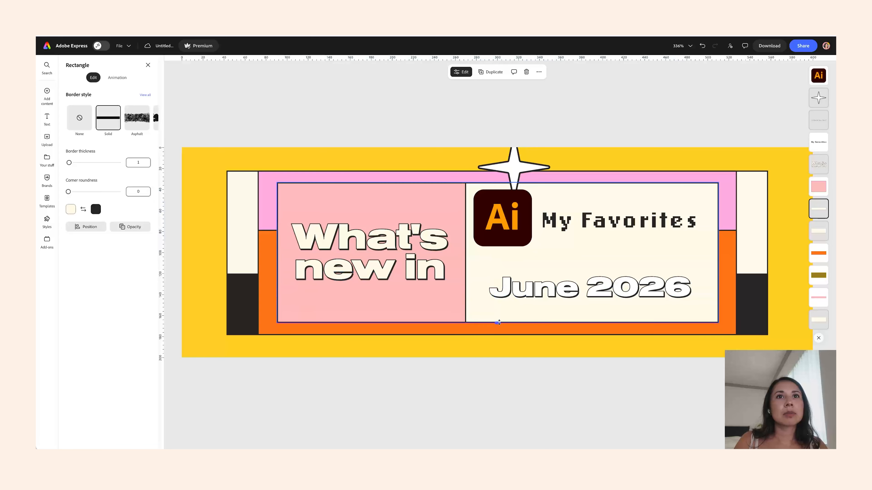
# - Delete the 'June 2026' text
pyautogui.click(574, 290)
pyautogui.click(617, 221)
pyautogui.click(590, 292)
pyautogui.press('Delete')
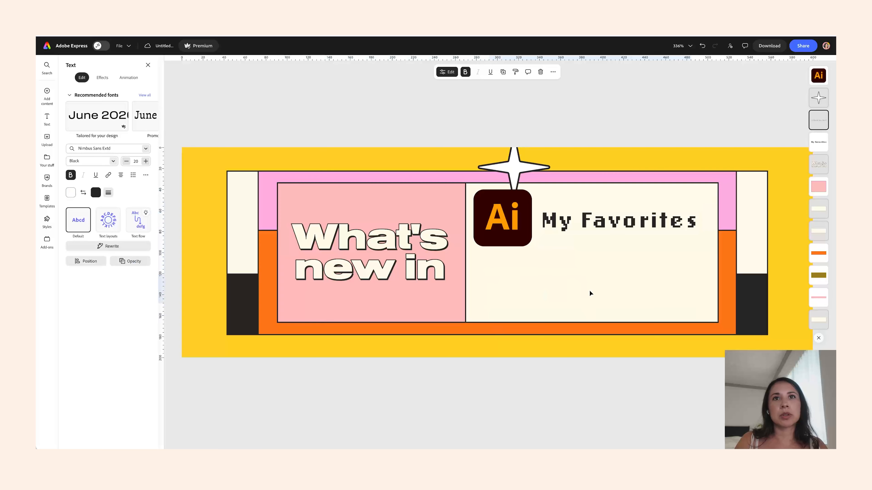
# - Move 'My Favorites' into the centre of the cream panel and extend it to 'My Favorites of June 2026'
pyautogui.moveTo(661, 220); pyautogui.dragTo(650, 256)
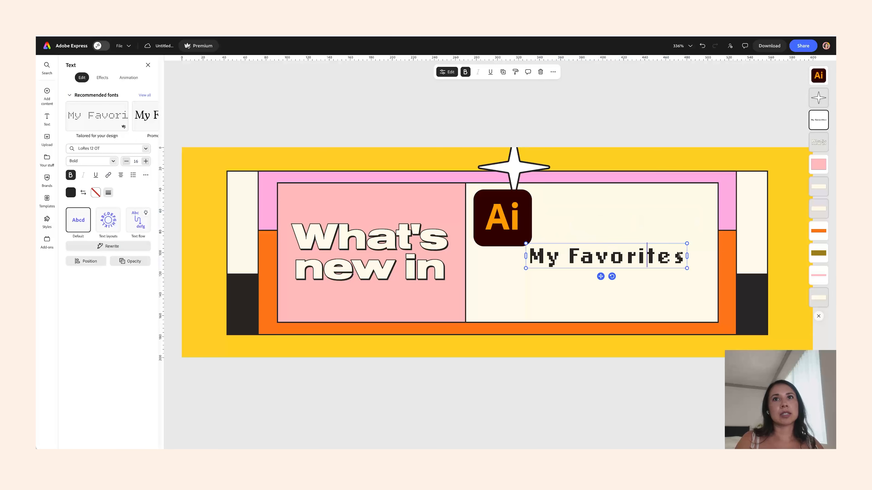
pyautogui.write('of J')
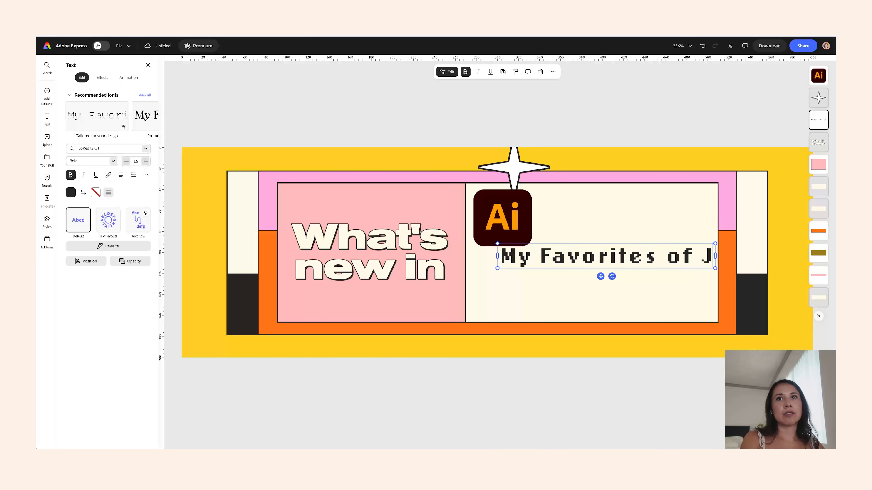
pyautogui.write('une 2026')
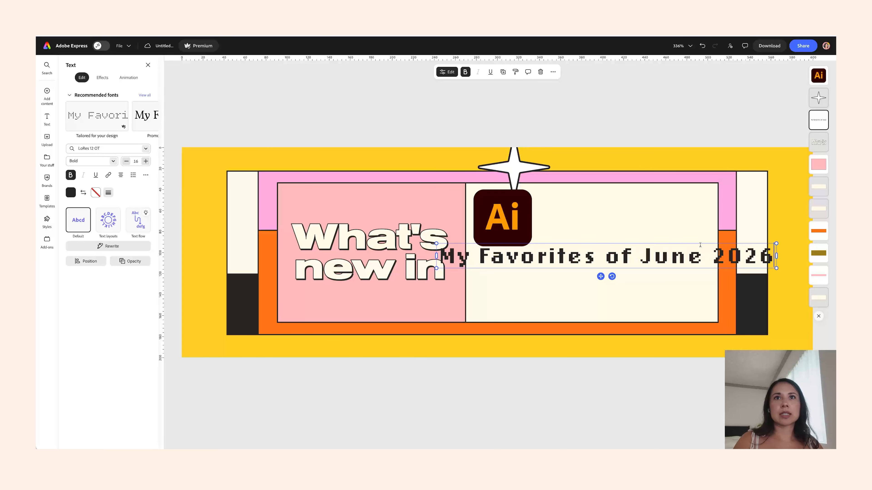
# - Break the text after 'of' onto a second line and enlarge the text box to fill the panel
pyautogui.press('Return')
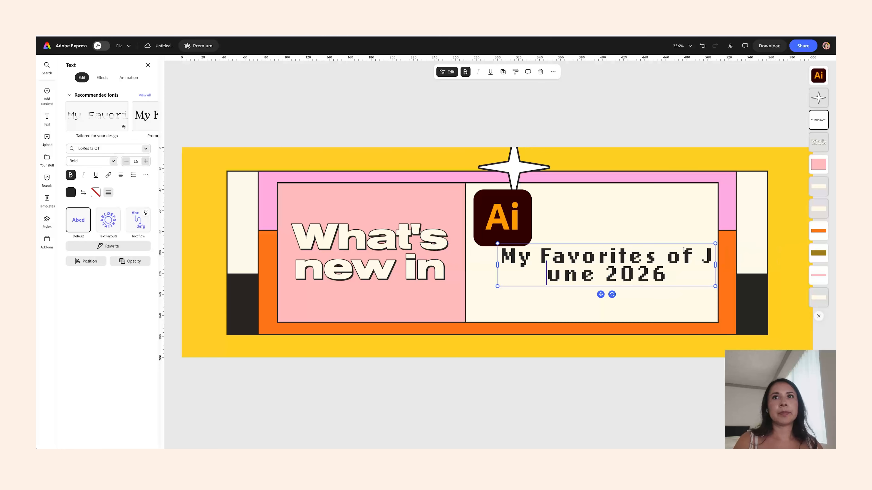
pyautogui.press('BackSpace')
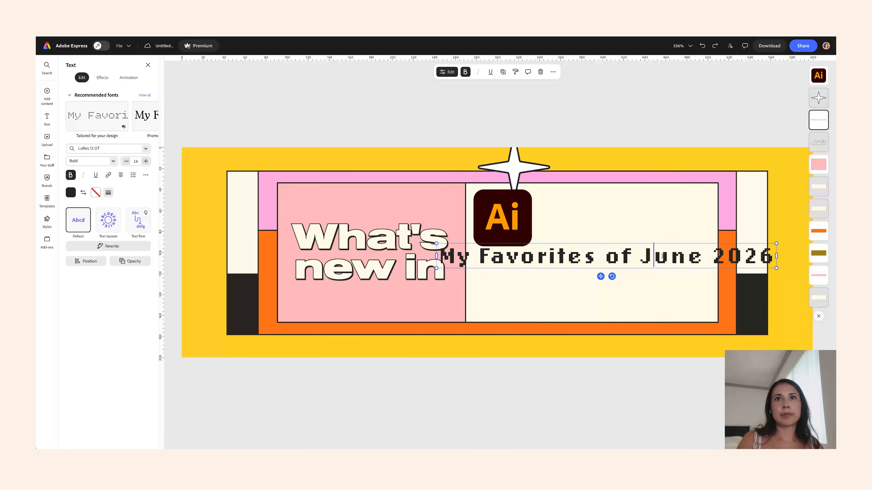
pyautogui.click(642, 257)
pyautogui.press('Return')
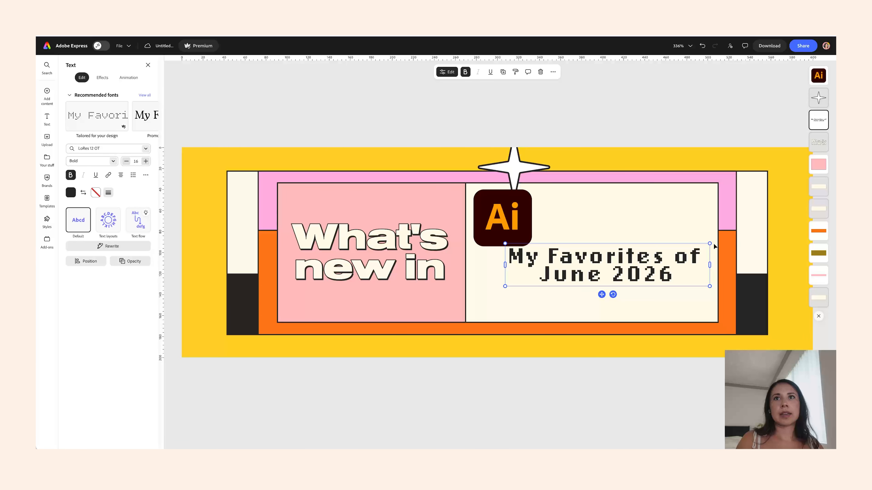
pyautogui.moveTo(710, 264); pyautogui.dragTo(713, 203)
pyautogui.click(663, 241)
pyautogui.moveTo(609, 313); pyautogui.dragTo(592, 312)
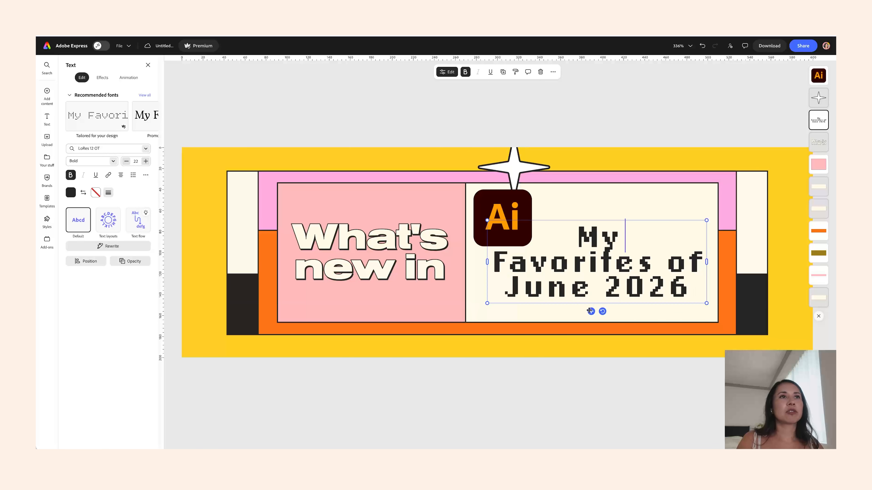
# - Change the 'My Favorites of June 2026' text to the Poppins font in Bold
pyautogui.click(146, 150)
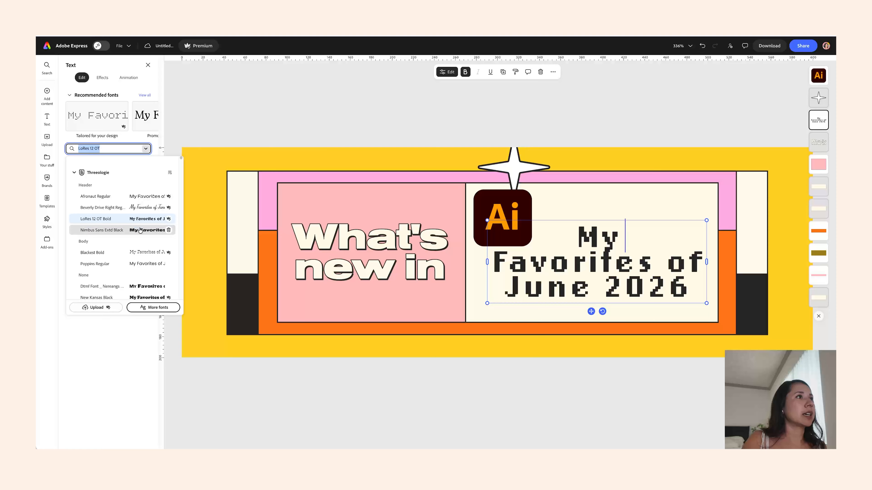
pyautogui.click(135, 264)
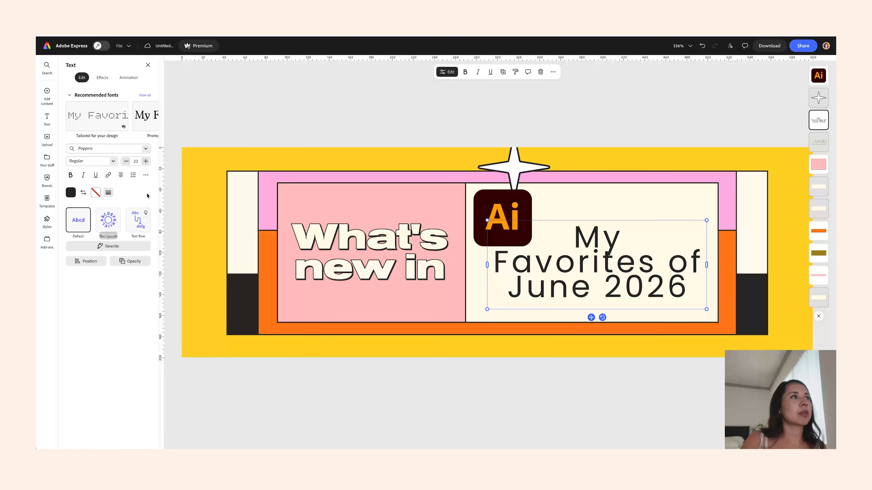
pyautogui.click(115, 167)
pyautogui.scroll(-5, 98, 206)
pyautogui.click(98, 193)
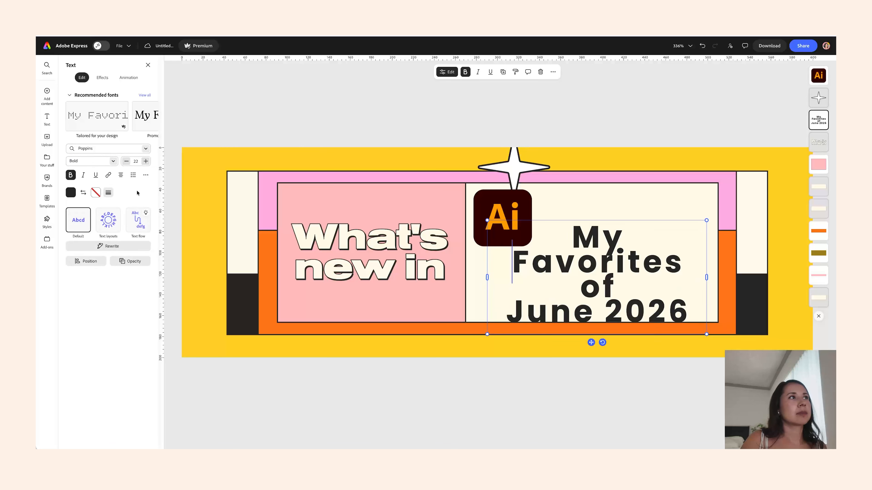
# - Set the letter spacing to 19 and narrow the text box so 'Favorites of' shares one line
pyautogui.click(145, 175)
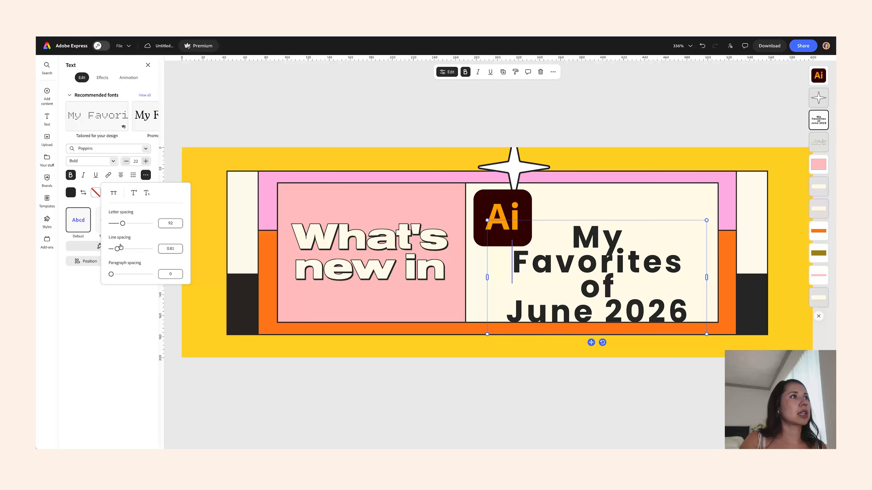
pyautogui.moveTo(124, 223); pyautogui.dragTo(119, 223)
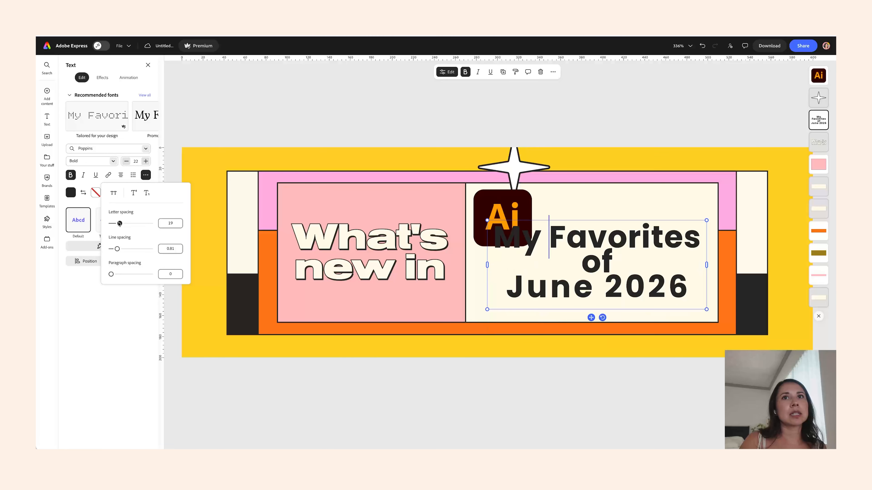
pyautogui.moveTo(705, 265); pyautogui.dragTo(679, 267)
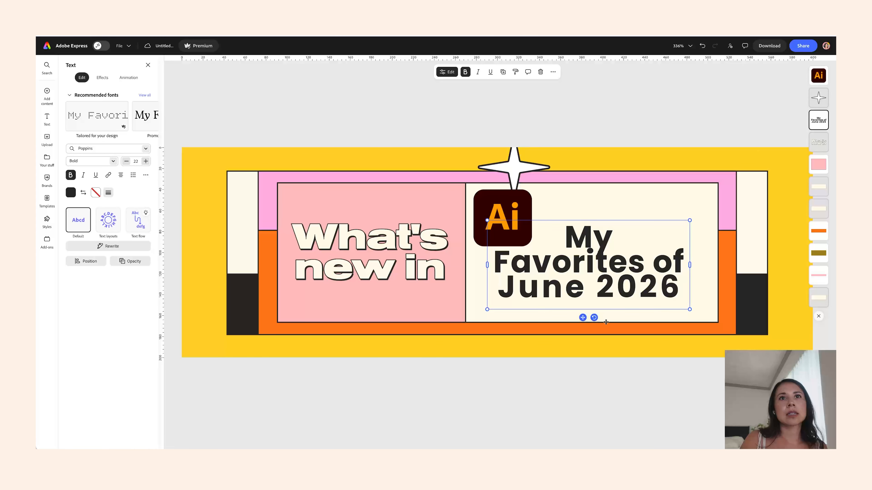
pyautogui.moveTo(581, 317); pyautogui.dragTo(589, 309)
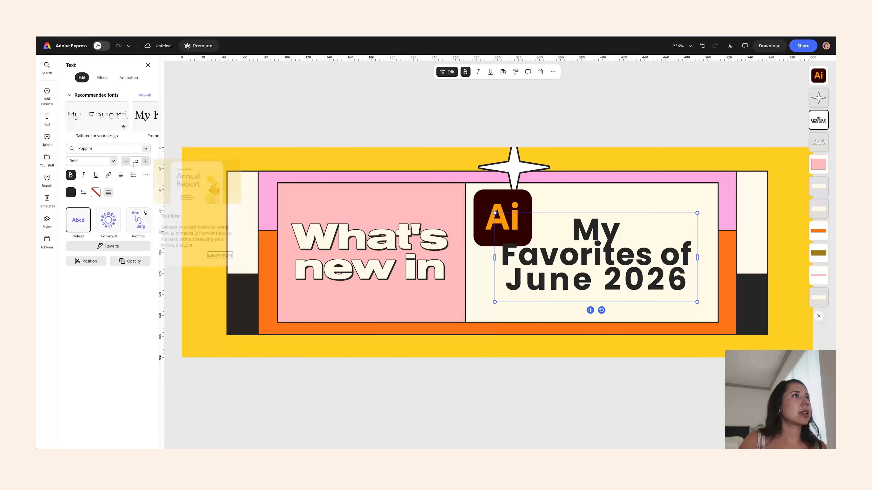
# - Set the line spacing to 1.04 and recentre the text block in the panel
pyautogui.click(144, 176)
pyautogui.moveTo(118, 249); pyautogui.dragTo(122, 249)
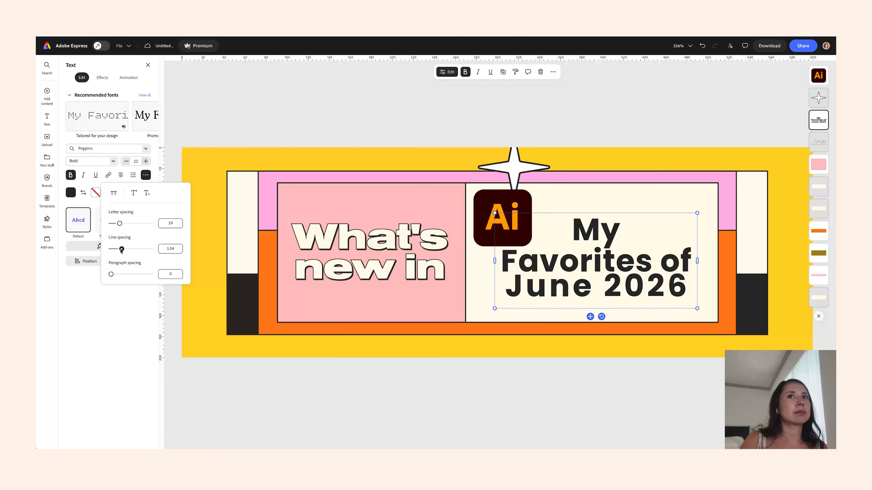
pyautogui.moveTo(590, 318); pyautogui.dragTo(587, 310)
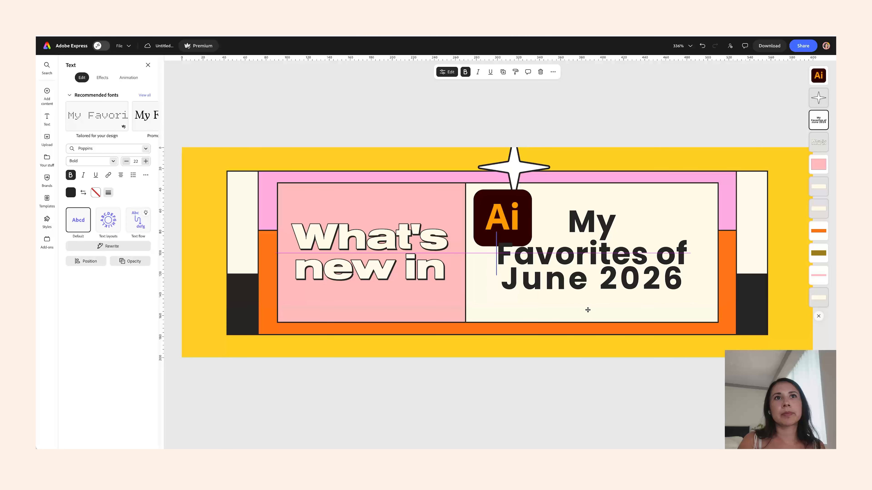
# - Move the Ai logo onto the divider between the pink and cream panels
pyautogui.moveTo(480, 194); pyautogui.dragTo(441, 233)
pyautogui.moveTo(497, 225); pyautogui.dragTo(502, 220)
pyautogui.moveTo(466, 256); pyautogui.dragTo(461, 255)
pyautogui.click(461, 256)
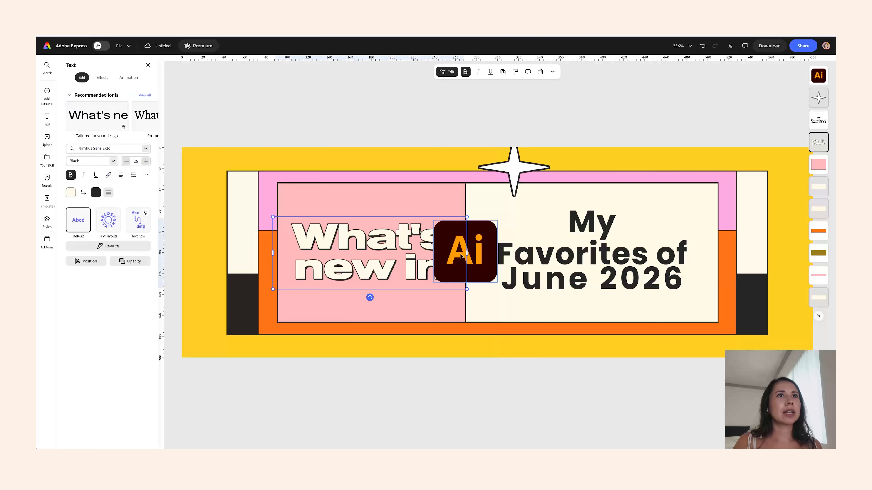
# - Widen the orange and pink background bands and the pink panel leftward to fill more of the banner frame
pyautogui.click(278, 199)
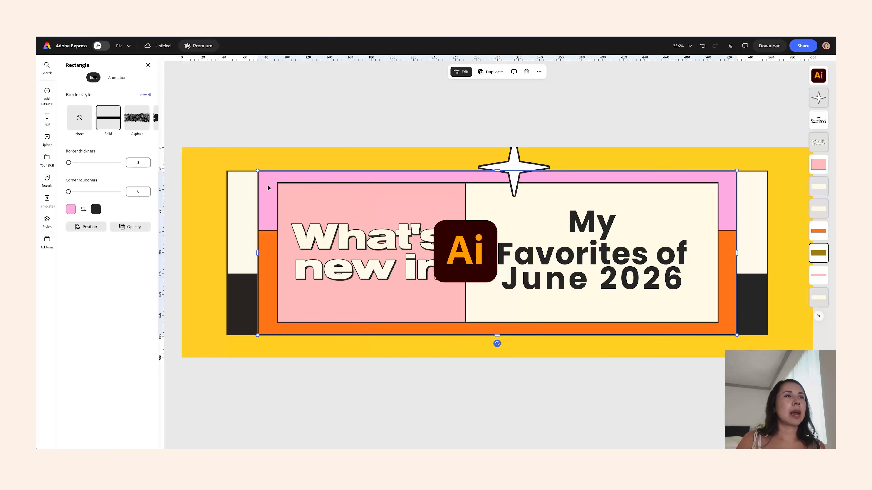
pyautogui.click(259, 242)
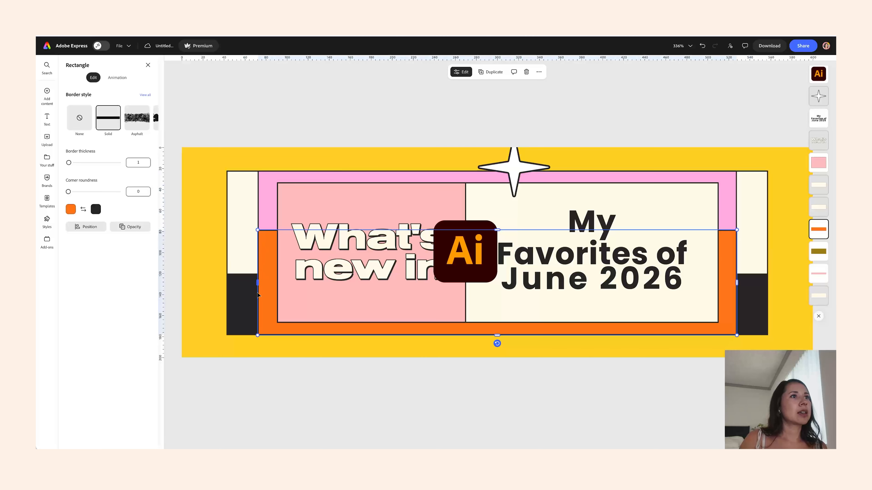
pyautogui.moveTo(257, 230); pyautogui.dragTo(259, 255)
pyautogui.click(265, 218)
pyautogui.click(289, 216)
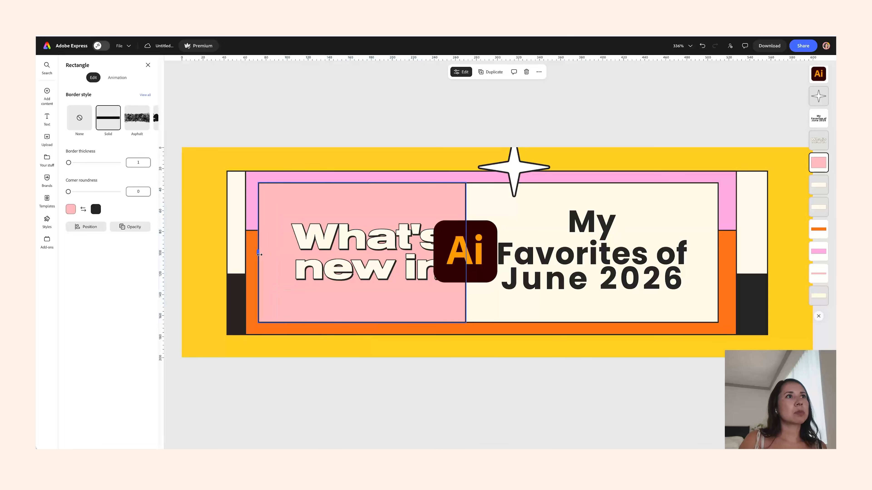
pyautogui.moveTo(384, 246); pyautogui.dragTo(362, 247)
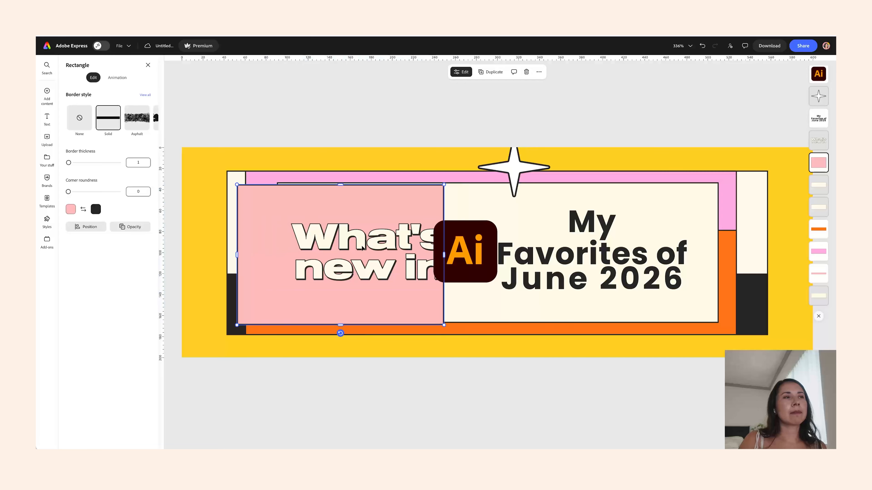
pyautogui.hotkey('ctrl', 'z')
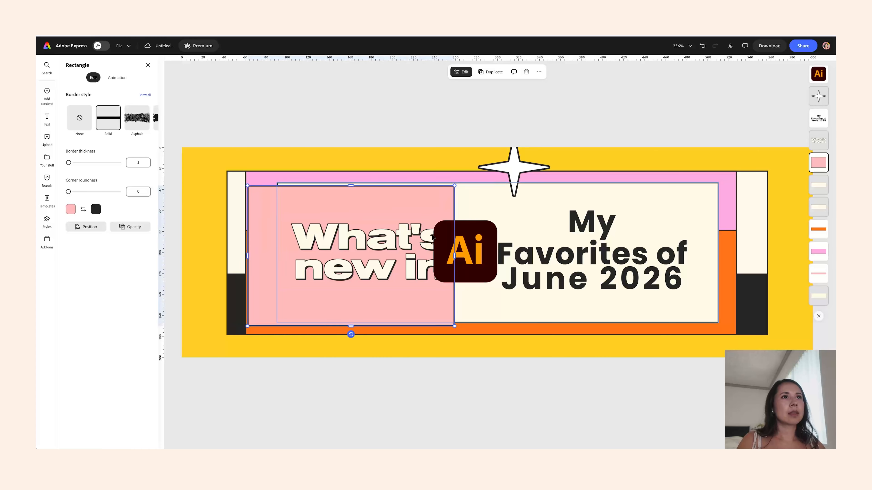
pyautogui.moveTo(417, 232); pyautogui.dragTo(400, 233)
pyautogui.moveTo(478, 244); pyautogui.dragTo(481, 240)
# - Shift the 'My Favorites of June 2026' text right and move the large star, smaller, beside 'My'
pyautogui.click(582, 250)
pyautogui.moveTo(582, 250); pyautogui.dragTo(592, 251)
pyautogui.moveTo(525, 172); pyautogui.dragTo(536, 205)
pyautogui.moveTo(560, 172); pyautogui.dragTo(553, 214)
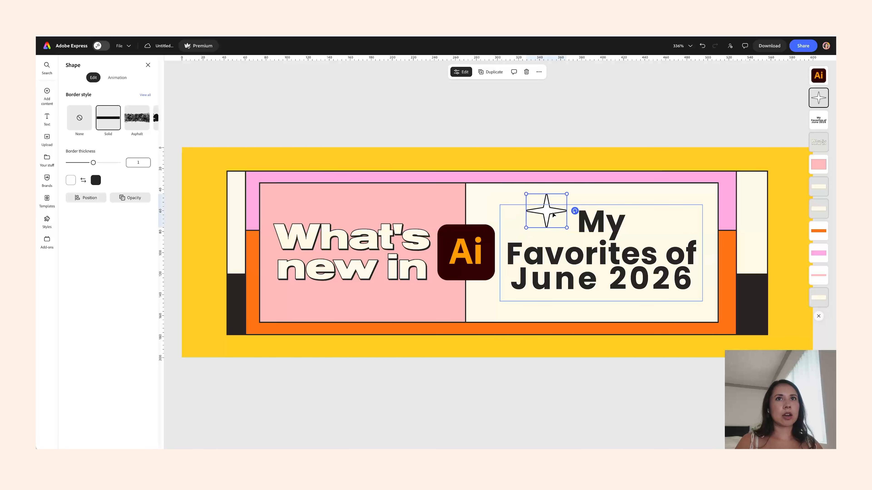
# - Duplicate the star and place a small copy to the right of 'My'
pyautogui.hotkey('ctrl', 'd')
pyautogui.moveTo(589, 254); pyautogui.dragTo(654, 233)
pyautogui.press('Delete')
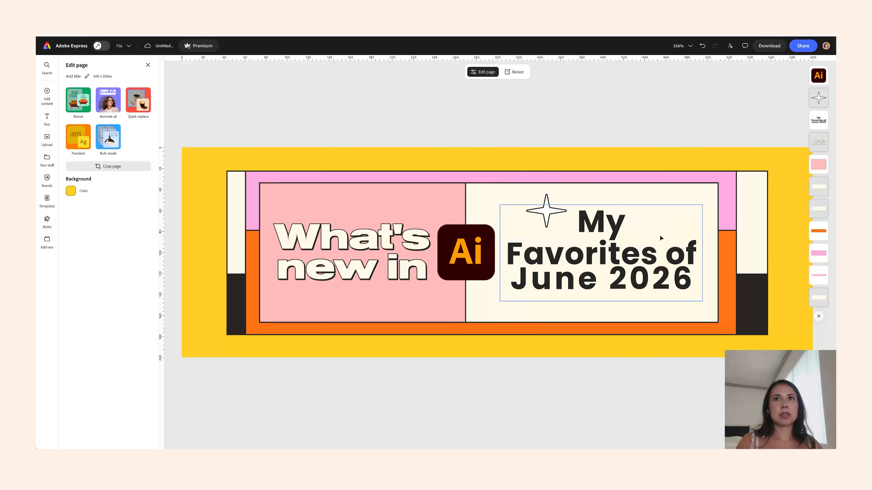
pyautogui.hotkey('ctrl', 'z')
pyautogui.hotkey('ctrl', 'z')
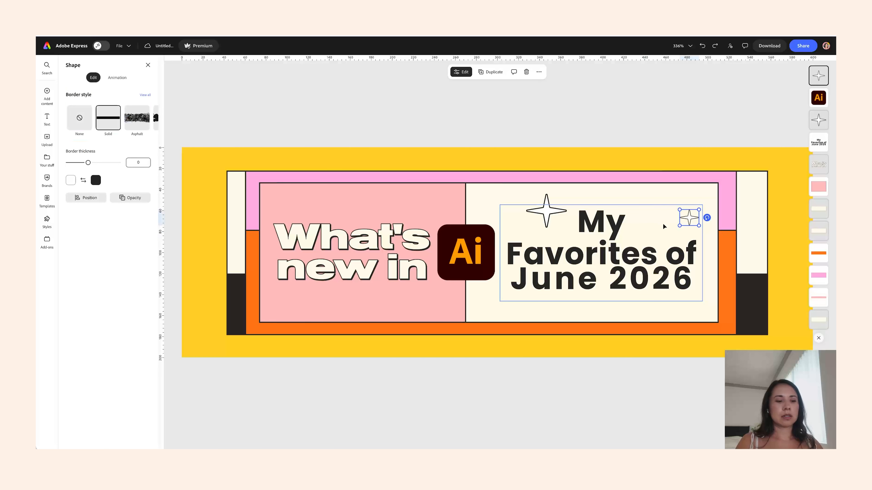
pyautogui.moveTo(678, 223); pyautogui.dragTo(659, 235)
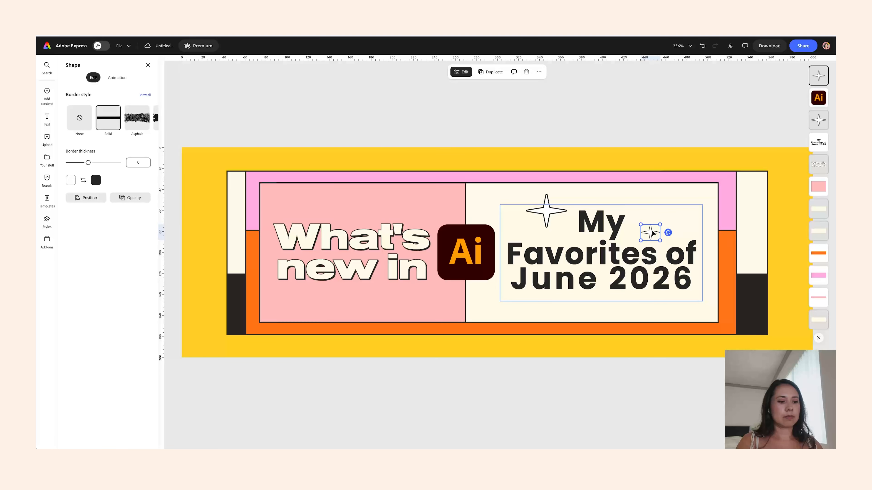
# - Duplicate the small star again and place the copy below 'new in' in the pink panel
pyautogui.hotkey('ctrl', 'd')
pyautogui.moveTo(692, 271); pyautogui.dragTo(412, 304)
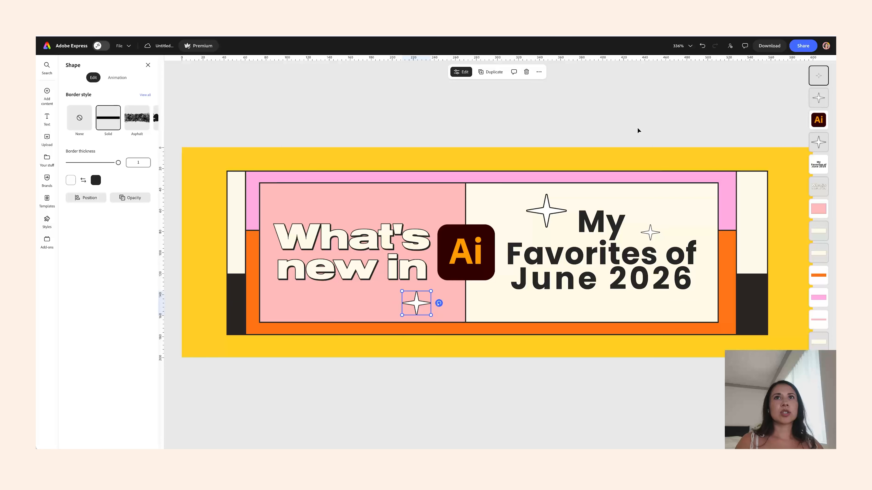
pyautogui.click(634, 108)
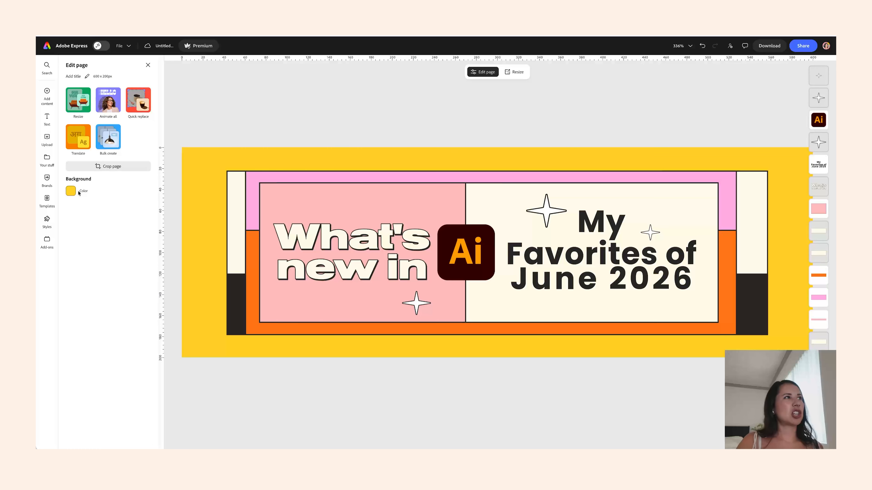
# - Set the page background colour to the cream swatch from the Threeologie color palette
pyautogui.click(71, 191)
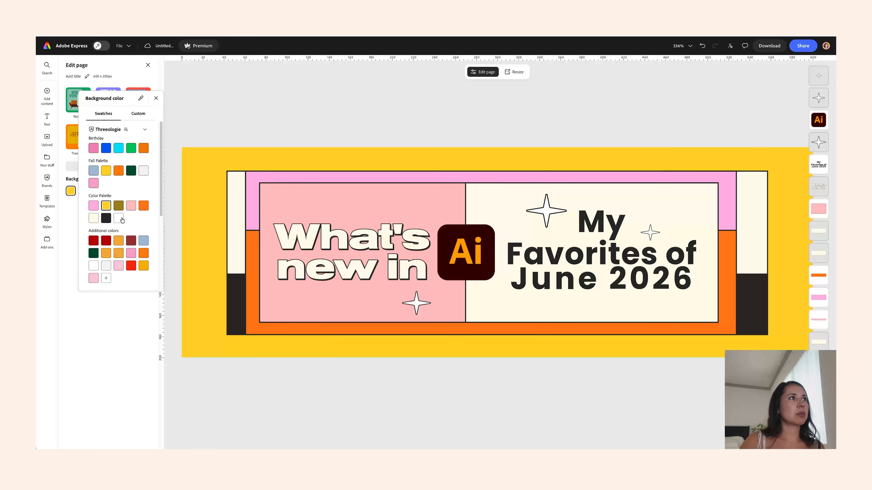
pyautogui.click(122, 220)
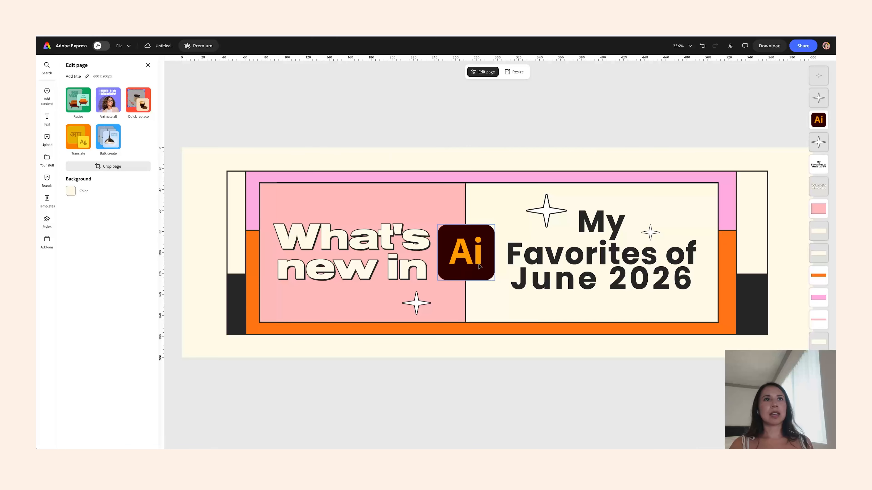
# - Nudge the large star slightly downward beside 'My'
pyautogui.click(467, 253)
pyautogui.click(573, 142)
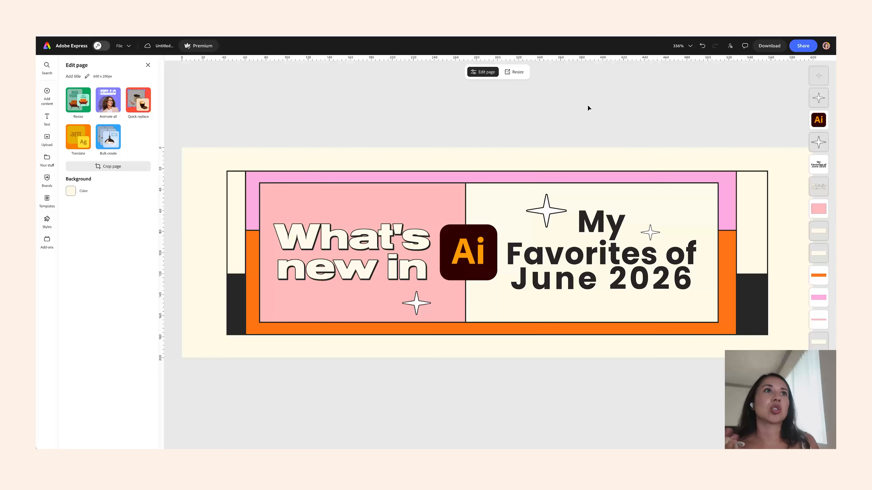
pyautogui.moveTo(545, 210); pyautogui.dragTo(544, 213)
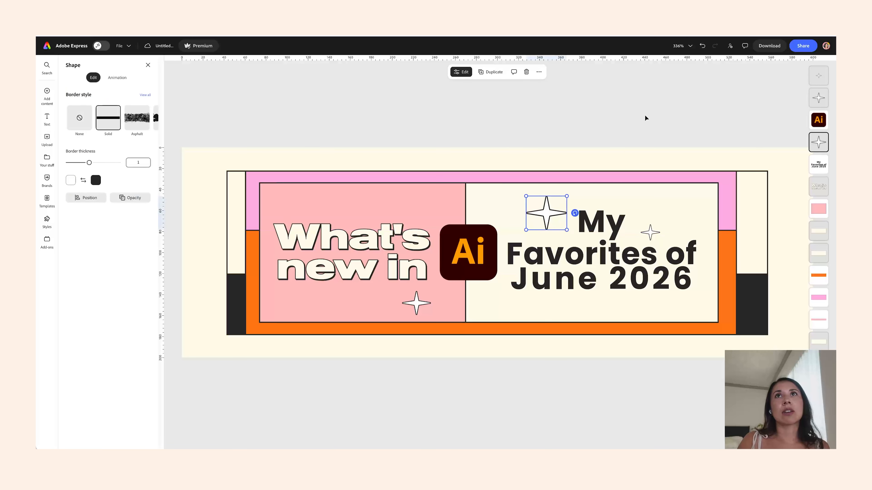
# - Download the banner as a PNG image
pyautogui.click(765, 47)
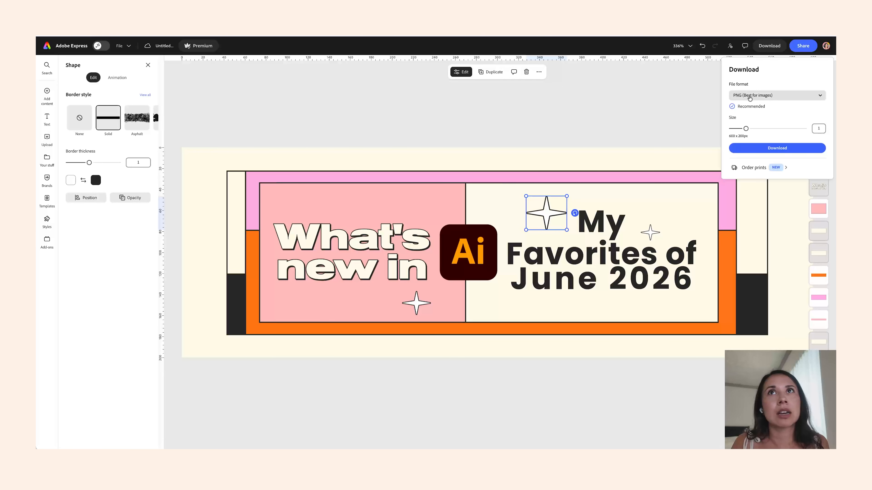
pyautogui.click(757, 148)
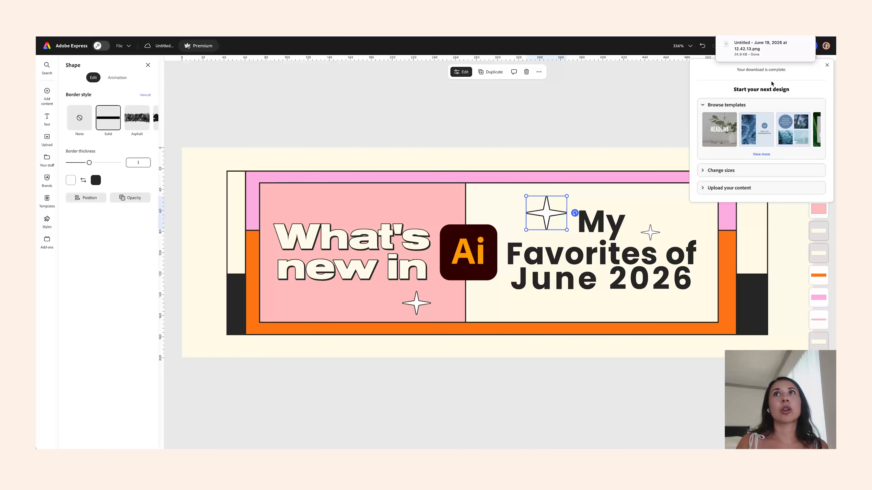
pyautogui.click(559, 135)
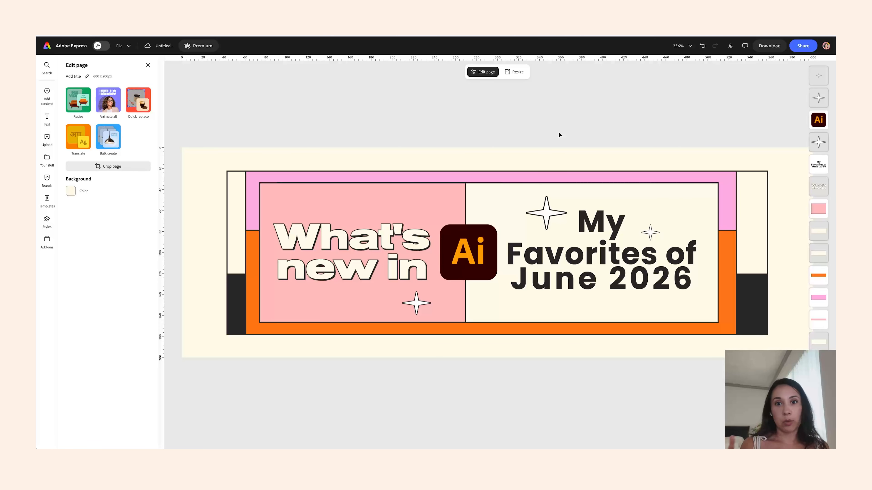
# - Switch to the 'Newsletter New Updates AI June 2026' document and select the 'Concept to Vector' heading
pyautogui.moveTo(477, 442)
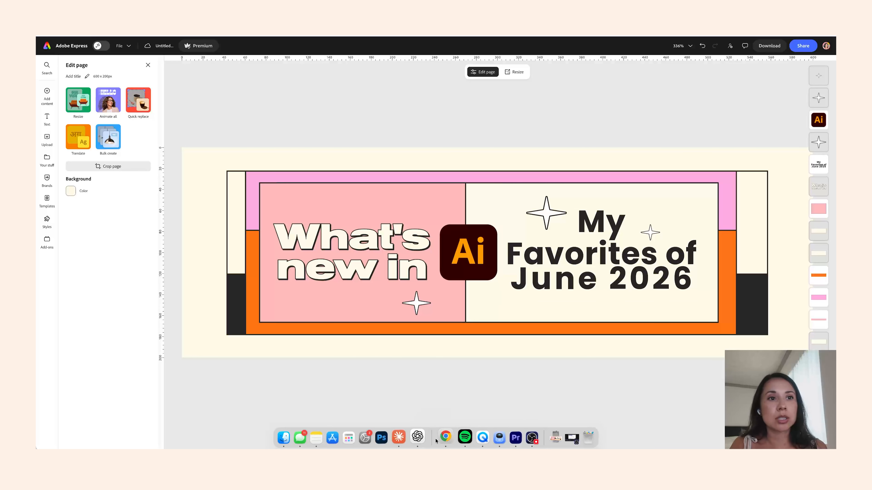
pyautogui.click(441, 440)
pyautogui.rightClick(442, 439)
pyautogui.click(514, 321)
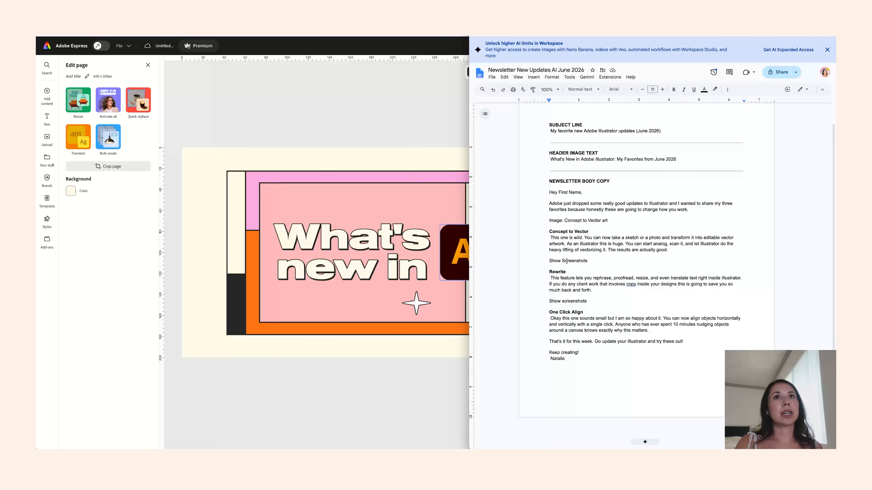
pyautogui.tripleClick(585, 234)
pyautogui.click(382, 191)
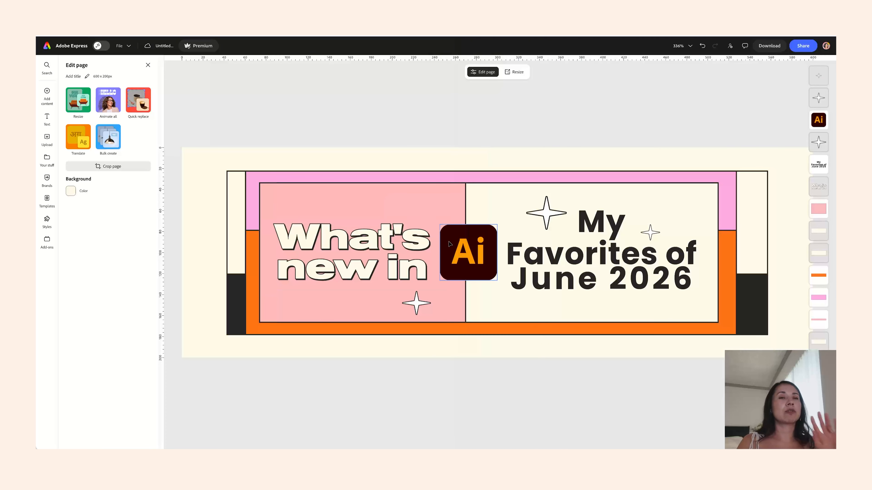
pyautogui.click(467, 252)
pyautogui.press('Delete')
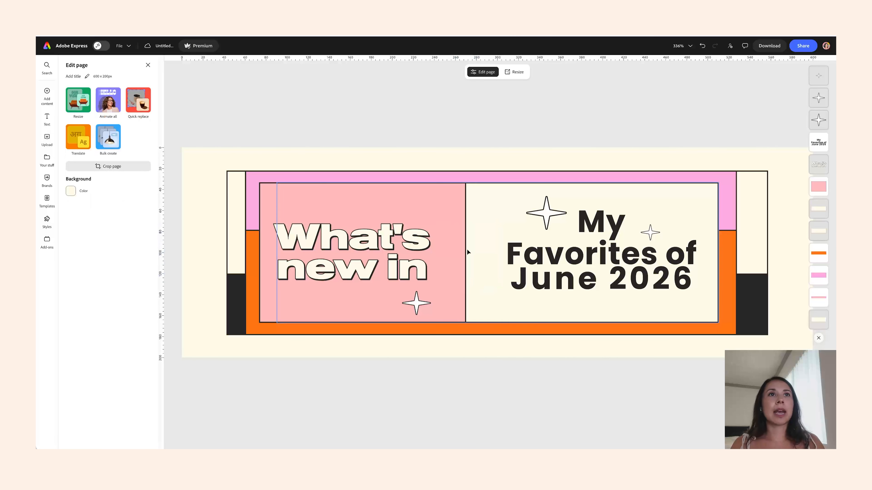
pyautogui.doubleClick(392, 244)
pyautogui.click(551, 101)
pyautogui.hotkey('ctrl', 'z')
# - Duplicate the page and delete the Ai logo from the copy
pyautogui.click(526, 135)
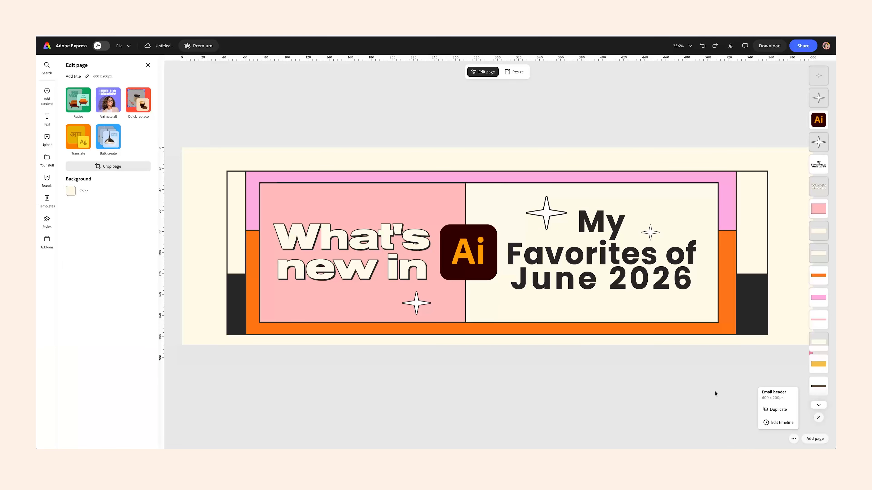
pyautogui.click(777, 409)
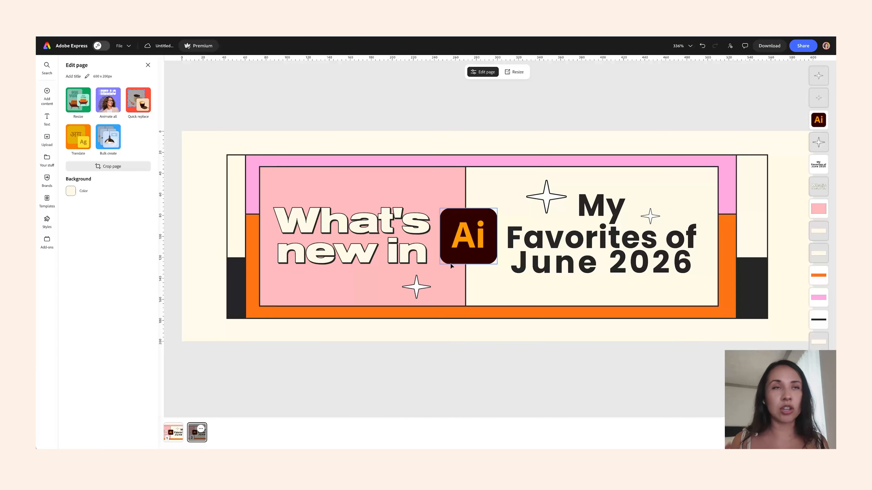
pyautogui.click(460, 250)
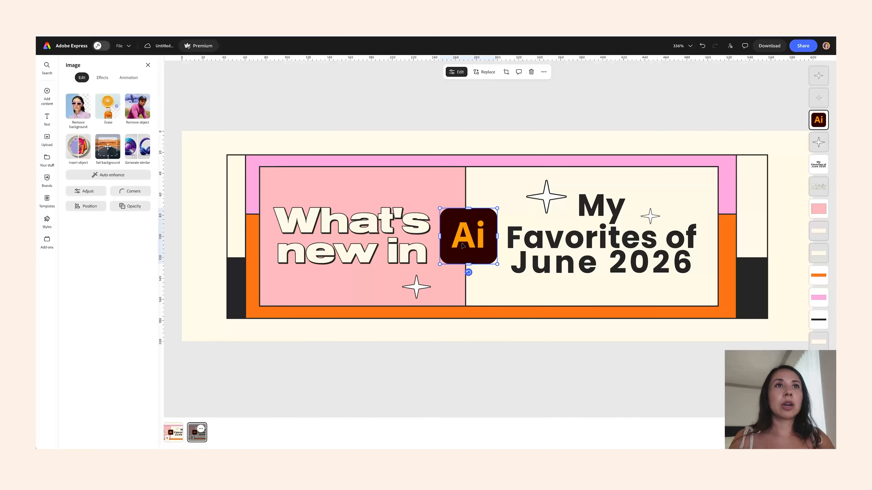
pyautogui.press('Delete')
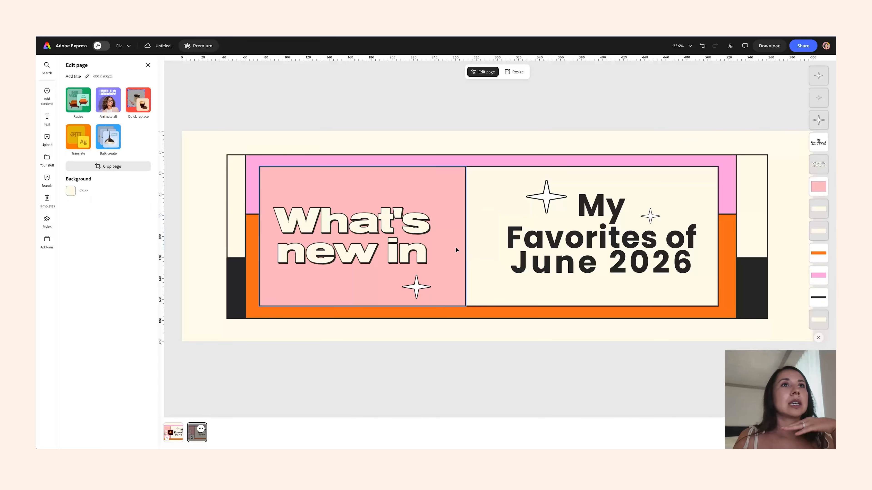
# - Replace the headline with 'Concept to Vector', widen its text box and move it up in the pink panel
pyautogui.doubleClick(379, 244)
pyautogui.write('Conce')
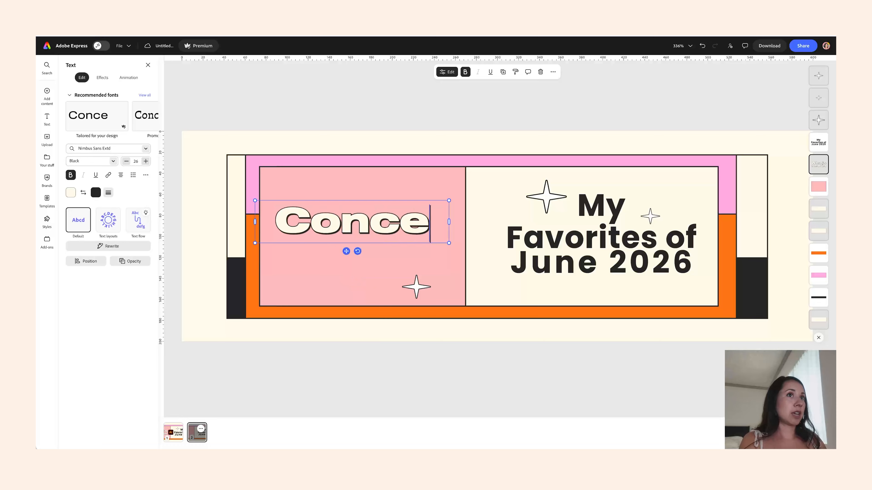
pyautogui.write('pt to')
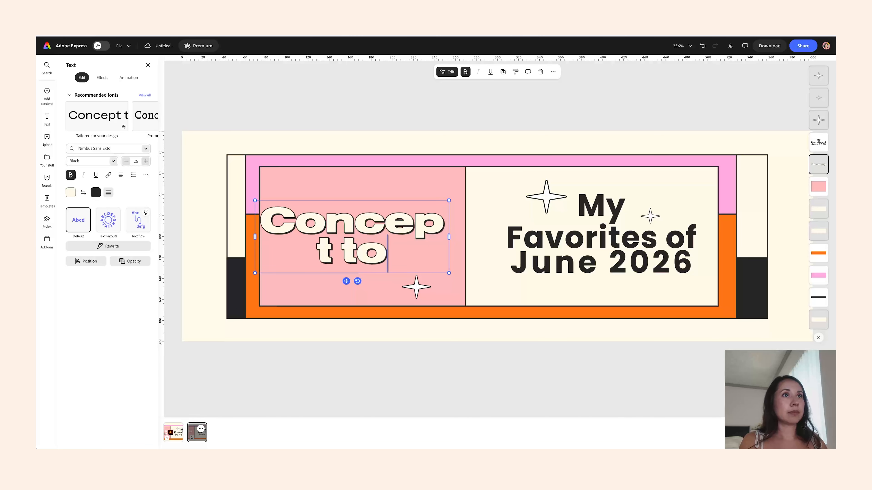
pyautogui.write(' Vector')
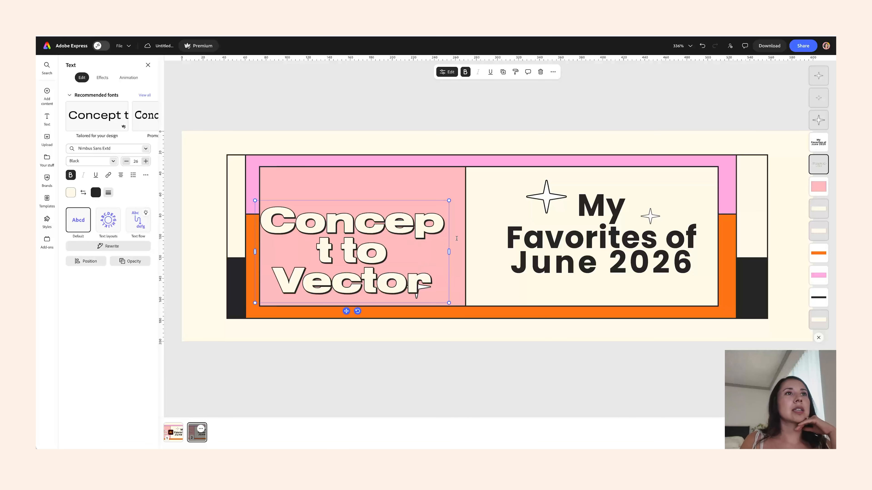
pyautogui.moveTo(449, 251); pyautogui.dragTo(471, 252)
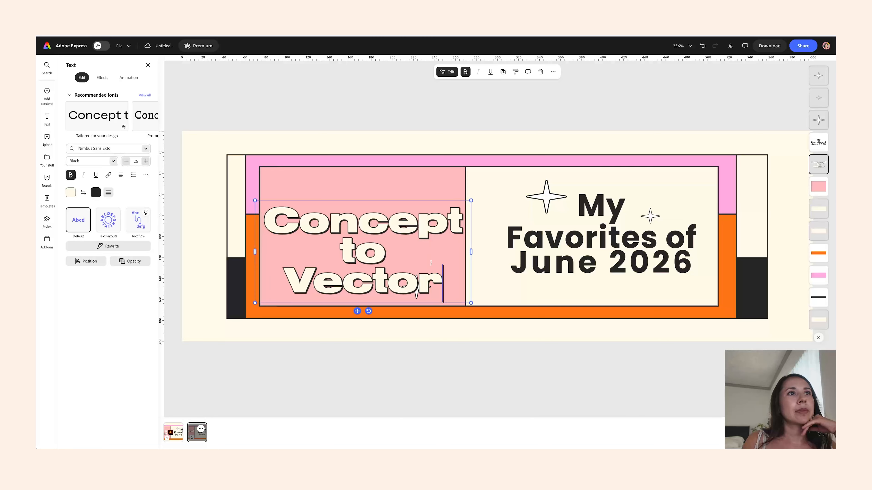
pyautogui.moveTo(357, 311); pyautogui.dragTo(348, 298)
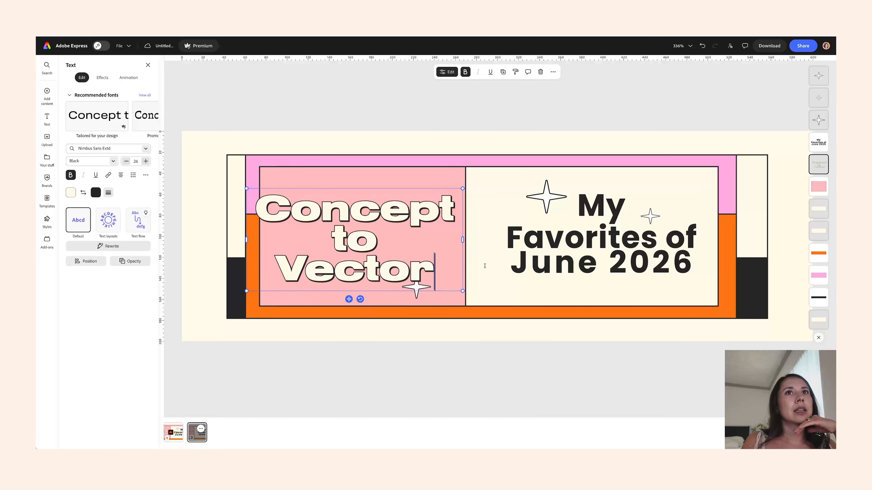
# - Delete the 'My Favorites of June 2026' text and all three stars from the duplicated page
pyautogui.doubleClick(570, 245)
pyautogui.hotkey('ctrl', 'a')
pyautogui.press('Escape')
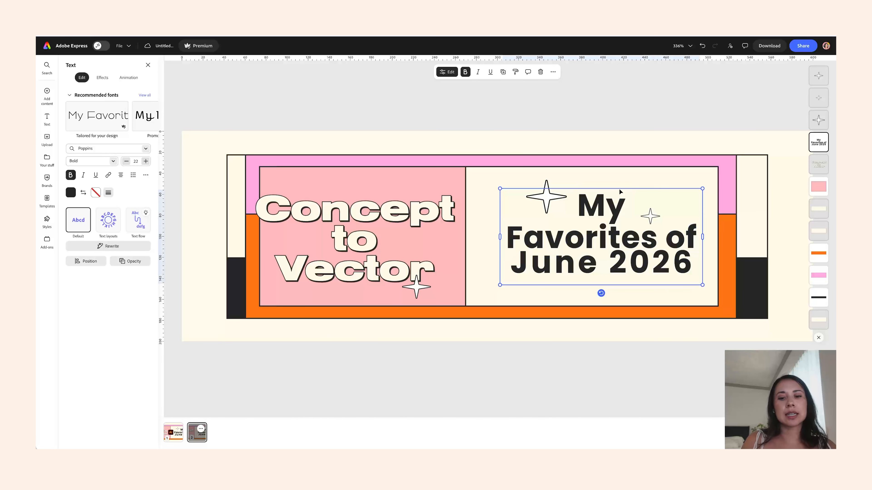
pyautogui.press('Delete')
pyautogui.click(558, 186)
pyautogui.press('Delete')
pyautogui.click(650, 217)
pyautogui.press('Delete')
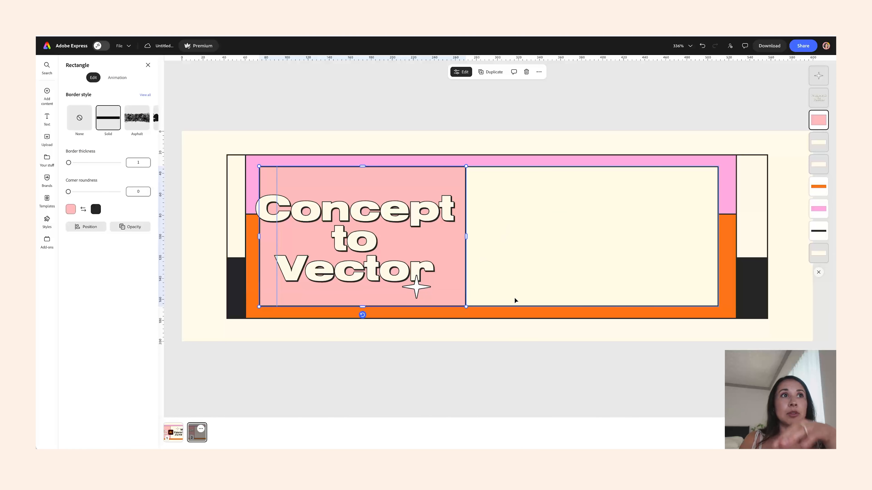
pyautogui.click(400, 266)
pyautogui.moveTo(463, 184); pyautogui.dragTo(461, 188)
pyautogui.hotkey('ctrl', 'z')
pyautogui.click(411, 295)
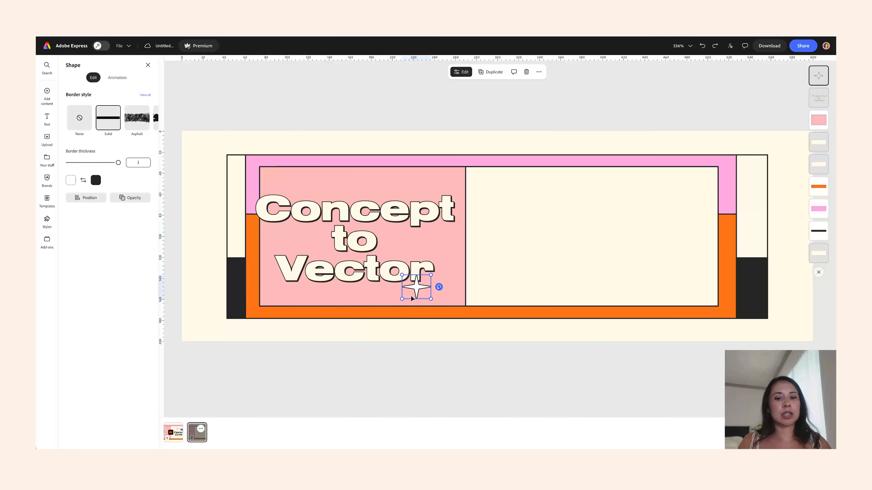
pyautogui.press('Delete')
# - Upload the 'Concept to Vector' image from the Screenshots for Newsletter folder and fit it into the banner's right panel
pyautogui.click(47, 97)
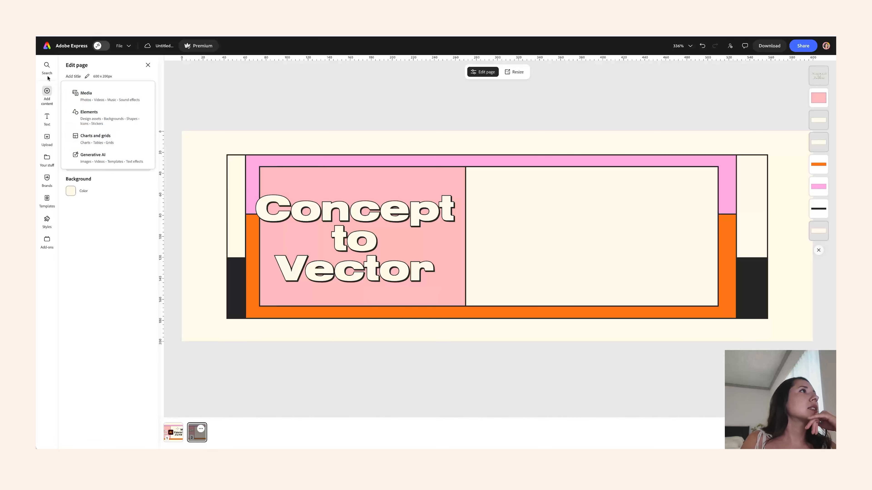
pyautogui.click(88, 98)
pyautogui.click(87, 98)
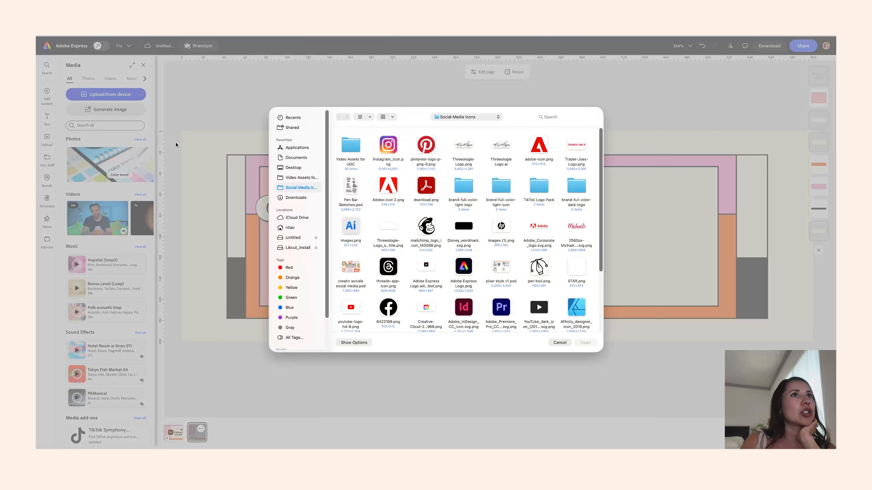
pyautogui.click(320, 178)
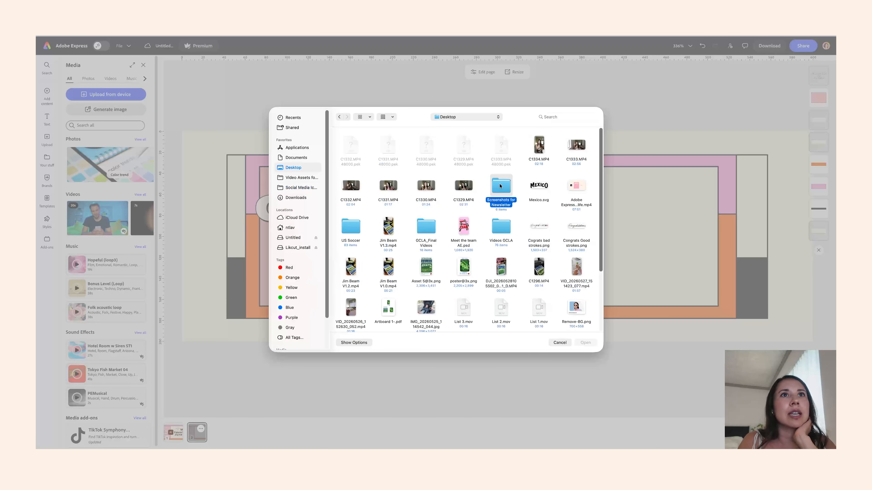
pyautogui.doubleClick(501, 189)
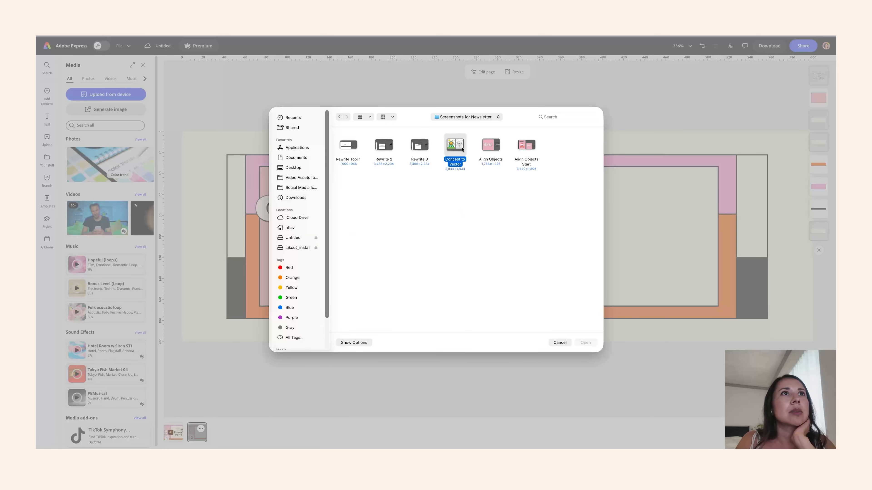
pyautogui.doubleClick(455, 146)
pyautogui.moveTo(632, 145); pyautogui.dragTo(579, 180)
pyautogui.moveTo(506, 213); pyautogui.dragTo(695, 189)
pyautogui.moveTo(536, 317); pyautogui.dragTo(534, 319)
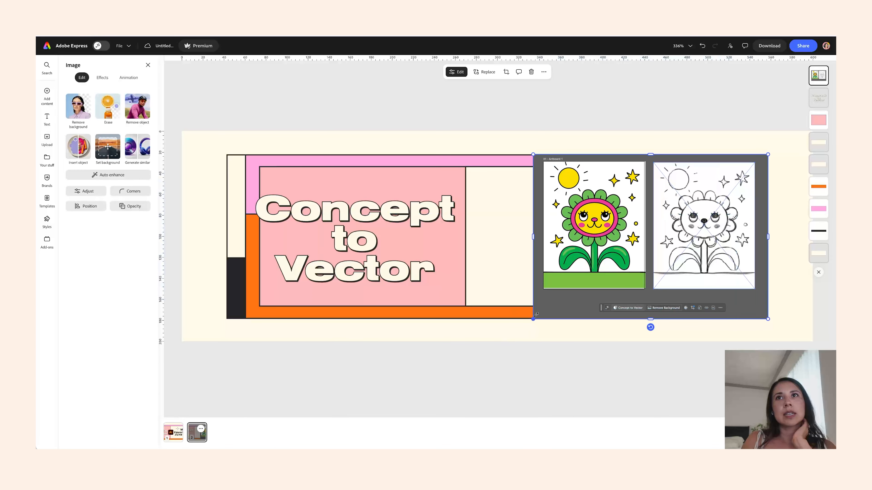
pyautogui.click(459, 227)
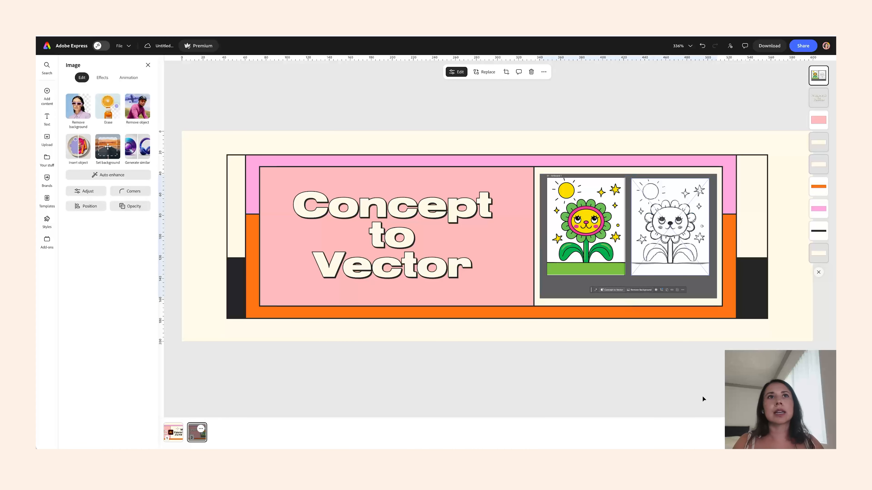
pyautogui.click(701, 391)
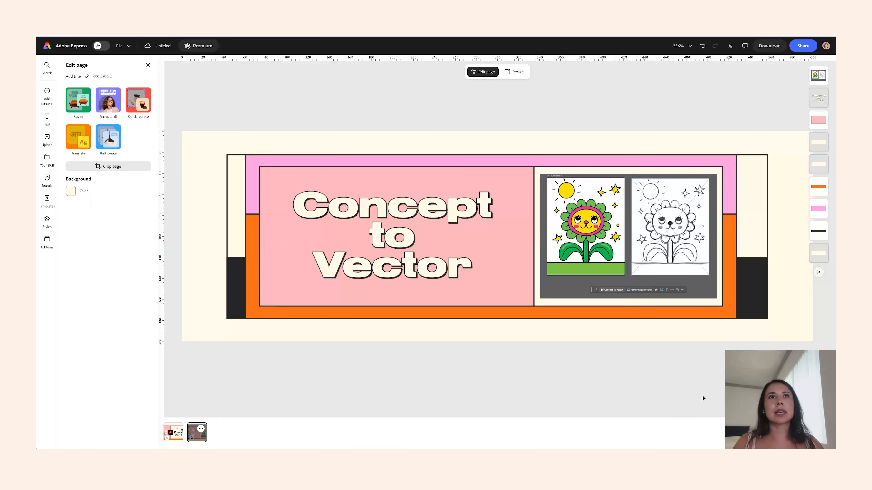
# - Delete the black side blocks and recolor the headline panel cream from the Threeologie color palette
pyautogui.click(758, 289)
pyautogui.press('Delete')
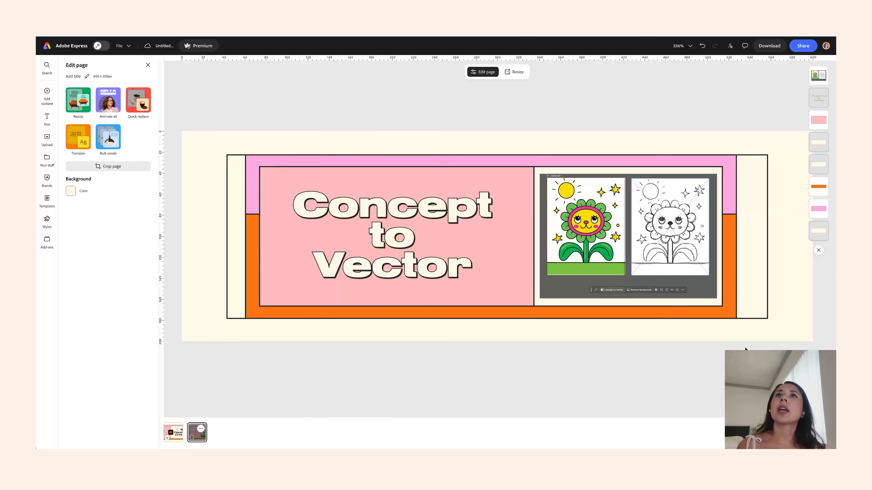
pyautogui.click(506, 267)
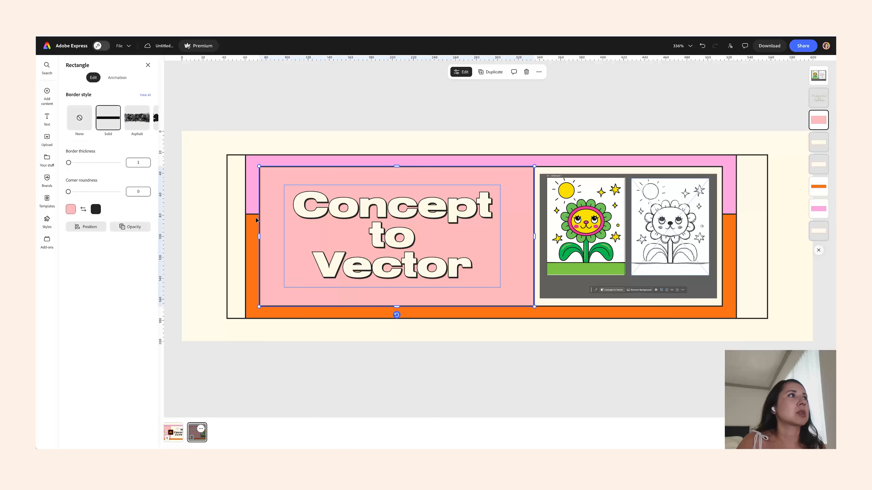
pyautogui.click(71, 209)
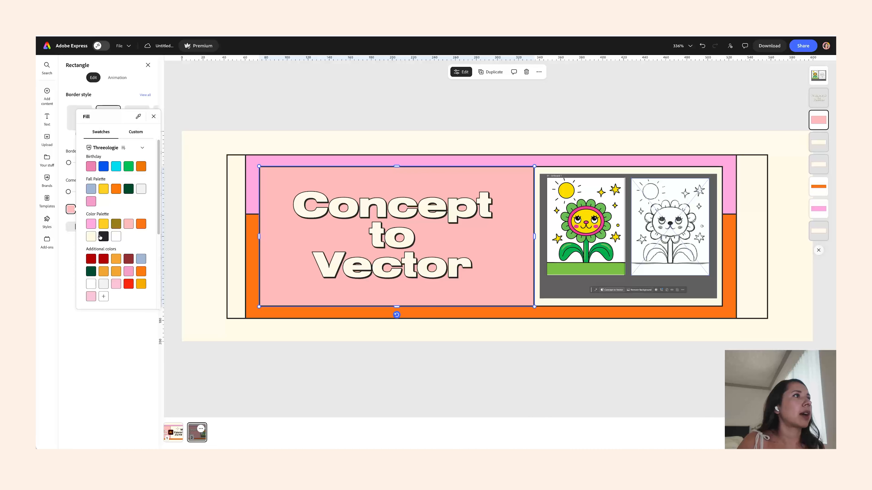
pyautogui.click(91, 237)
# - Change the 'Concept to Vector' headline text color to orange from the brand palette
pyautogui.click(444, 228)
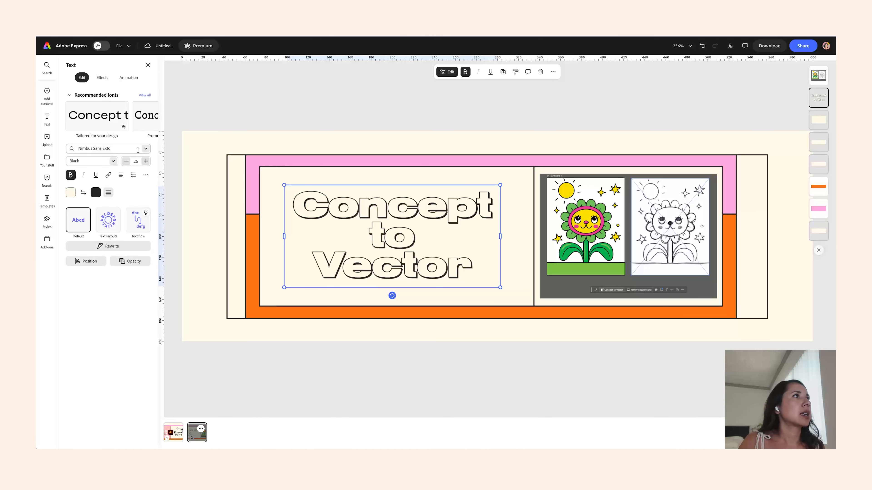
pyautogui.click(71, 193)
pyautogui.click(91, 207)
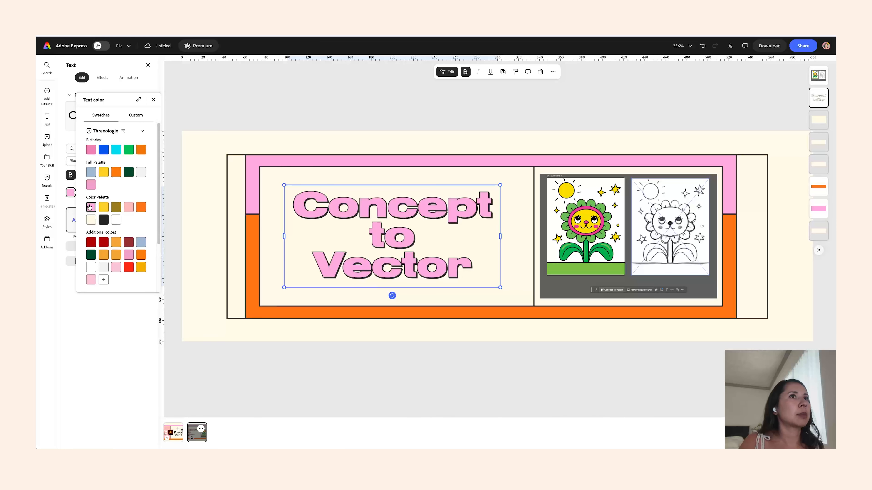
pyautogui.click(139, 207)
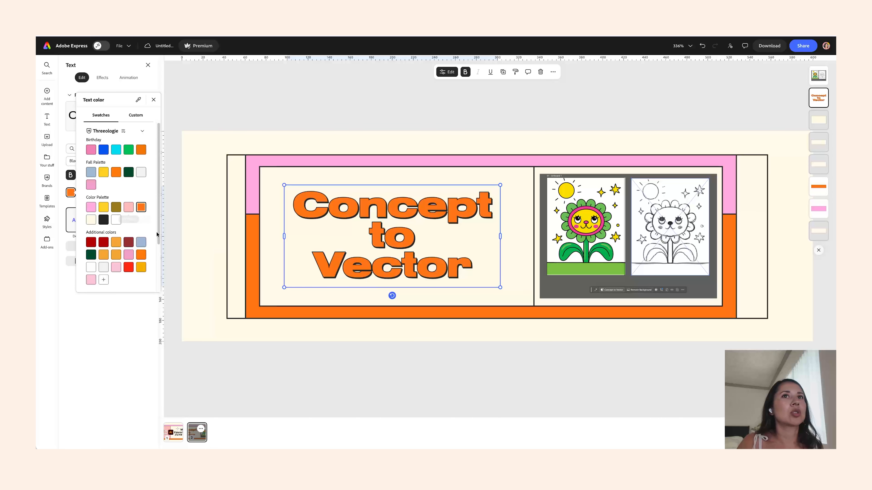
pyautogui.click(304, 128)
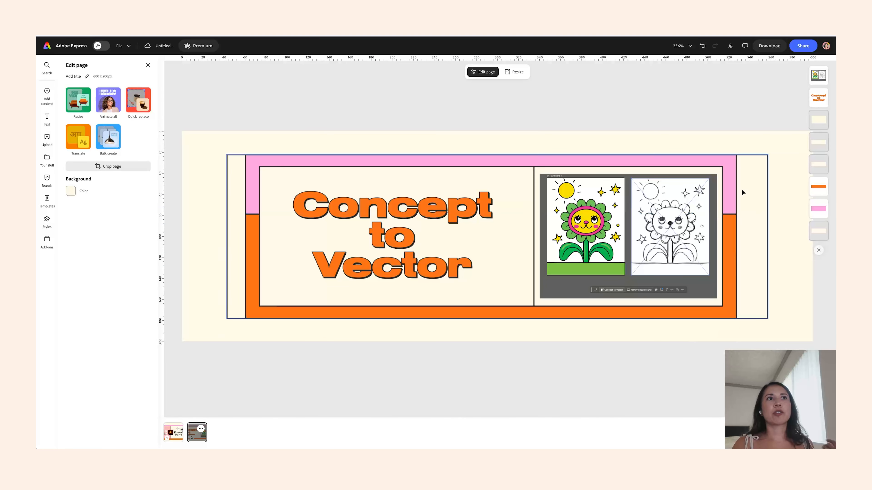
# - Narrow the cream headline panel slightly and nudge the screenshot left to close the gap
pyautogui.click(728, 208)
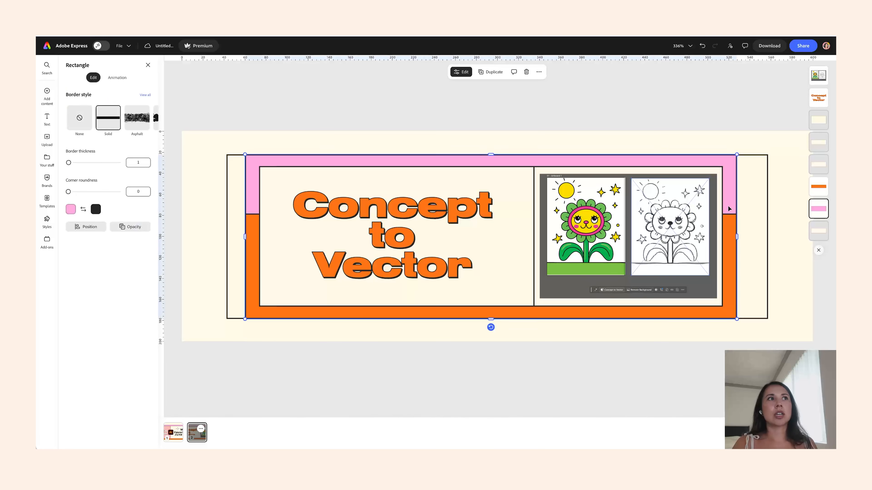
pyautogui.click(791, 266)
pyautogui.click(531, 242)
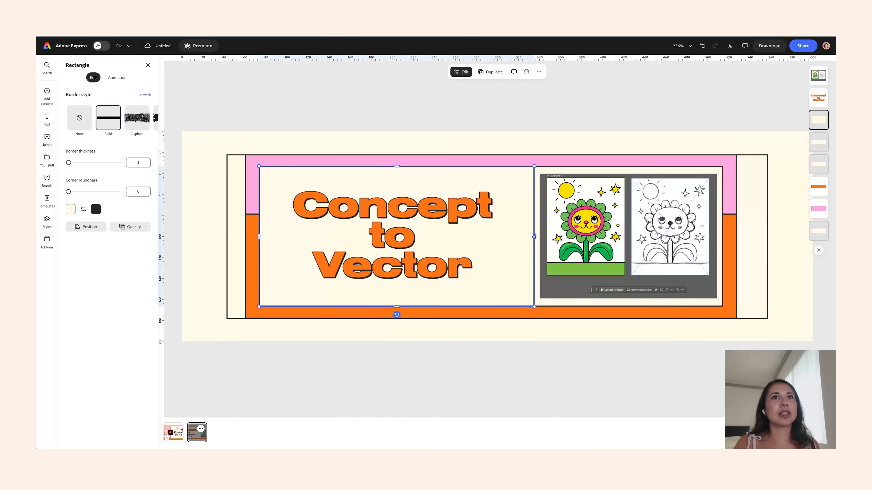
pyautogui.moveTo(533, 237); pyautogui.dragTo(518, 238)
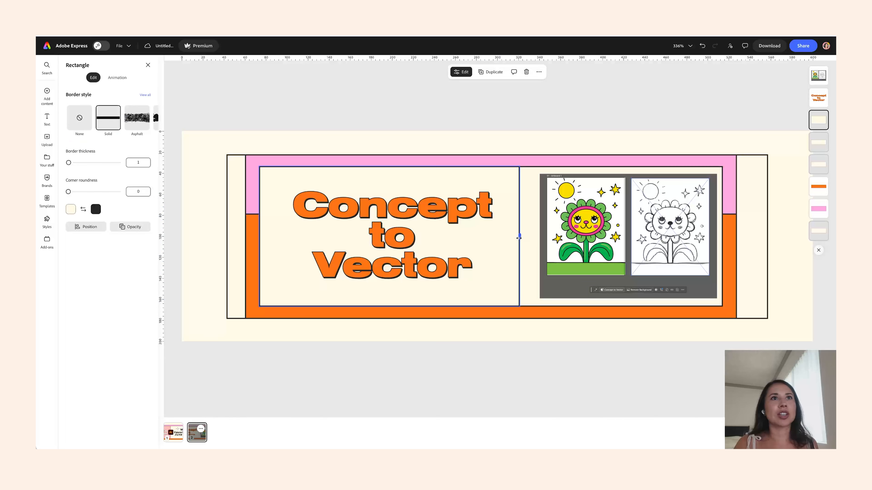
pyautogui.click(565, 338)
pyautogui.moveTo(596, 242); pyautogui.dragTo(589, 242)
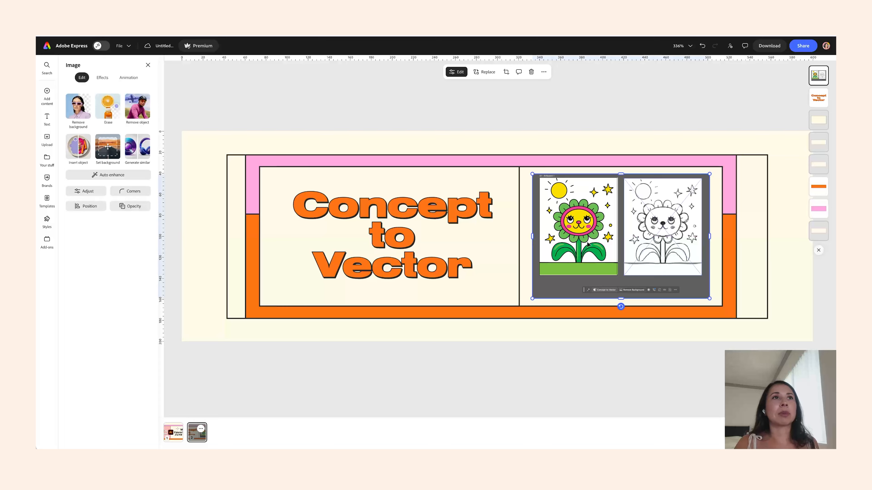
pyautogui.click(647, 354)
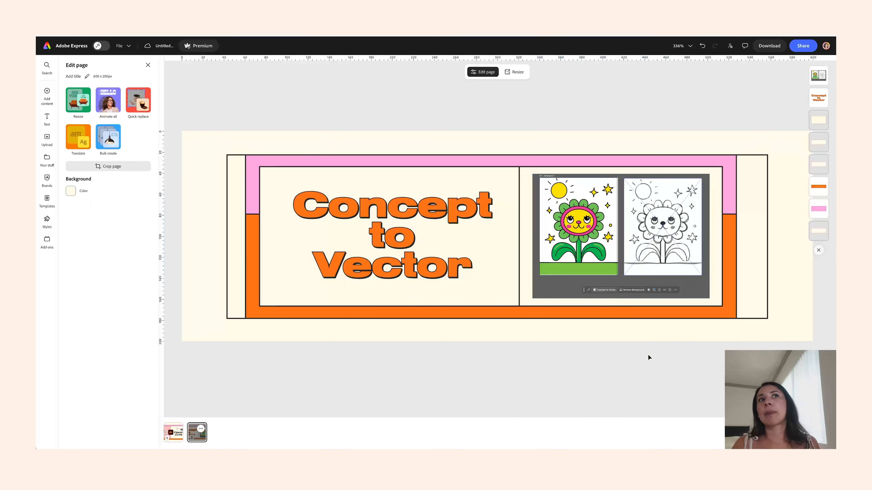
# - Add a new text box reading '1' and move it beside the banner's left edge
pyautogui.doubleClick(362, 229)
pyautogui.click(280, 119)
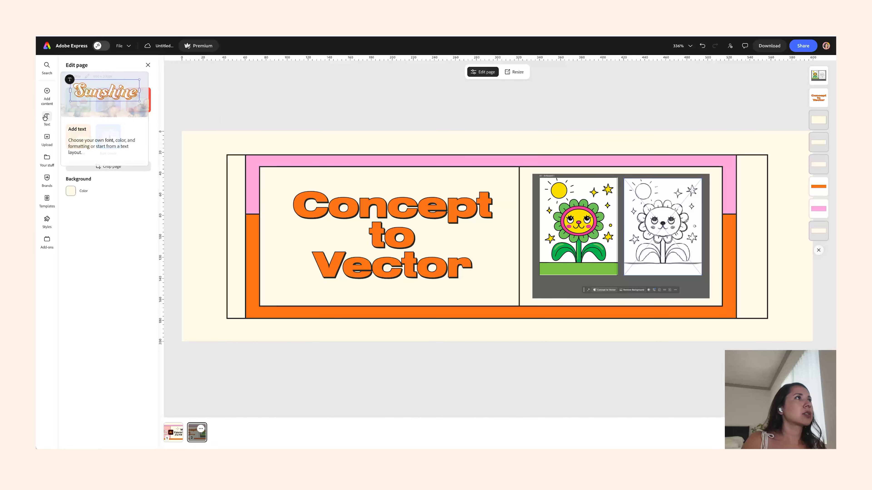
pyautogui.click(103, 80)
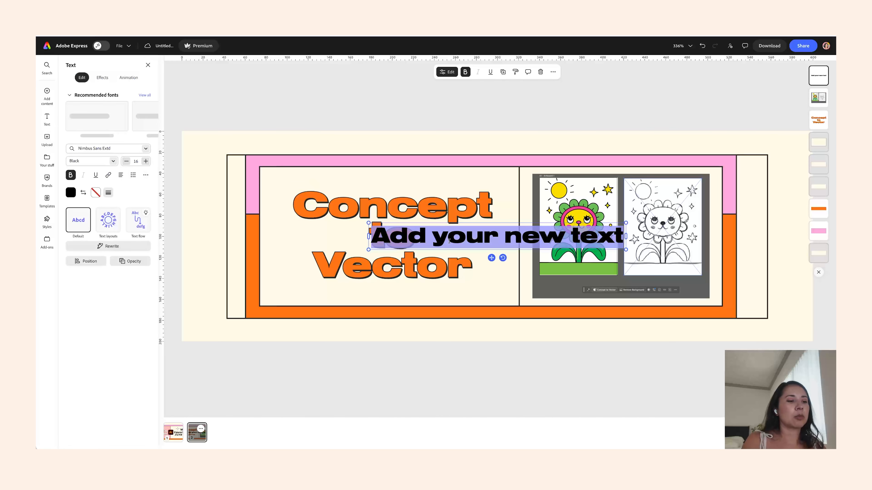
pyautogui.write('to')
pyautogui.moveTo(395, 222); pyautogui.dragTo(420, 193)
pyautogui.moveTo(389, 256); pyautogui.dragTo(207, 210)
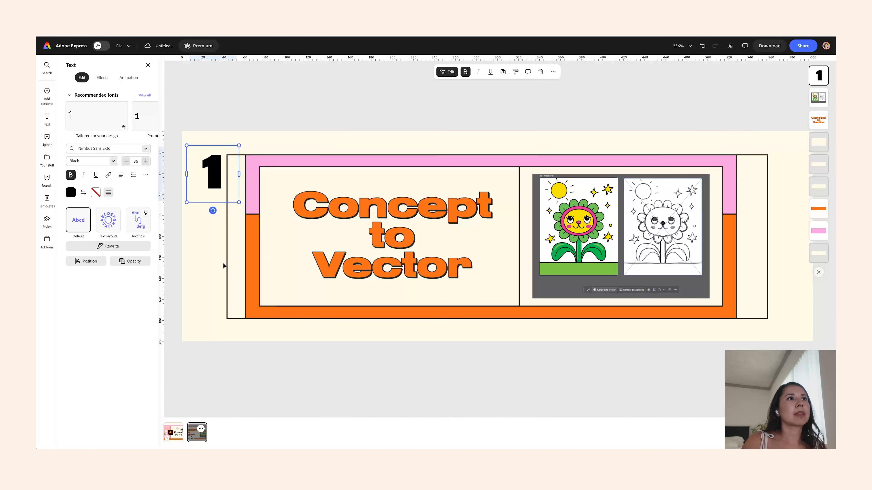
# - Remove the cream side strips and shift the whole banner right to make room for the number
pyautogui.click(238, 278)
pyautogui.moveTo(227, 236); pyautogui.dragTo(244, 235)
pyautogui.click(285, 119)
pyautogui.click(764, 246)
pyautogui.moveTo(768, 236); pyautogui.dragTo(736, 236)
pyautogui.click(761, 244)
pyautogui.moveTo(767, 142); pyautogui.dragTo(184, 335)
pyautogui.moveTo(391, 259); pyautogui.dragTo(436, 258)
pyautogui.click(448, 325)
# - Enlarge the '1' text box and position it to the left of the banner
pyautogui.moveTo(269, 175); pyautogui.dragTo(246, 237)
pyautogui.moveTo(263, 207); pyautogui.dragTo(284, 183)
pyautogui.moveTo(256, 225); pyautogui.dragTo(245, 237)
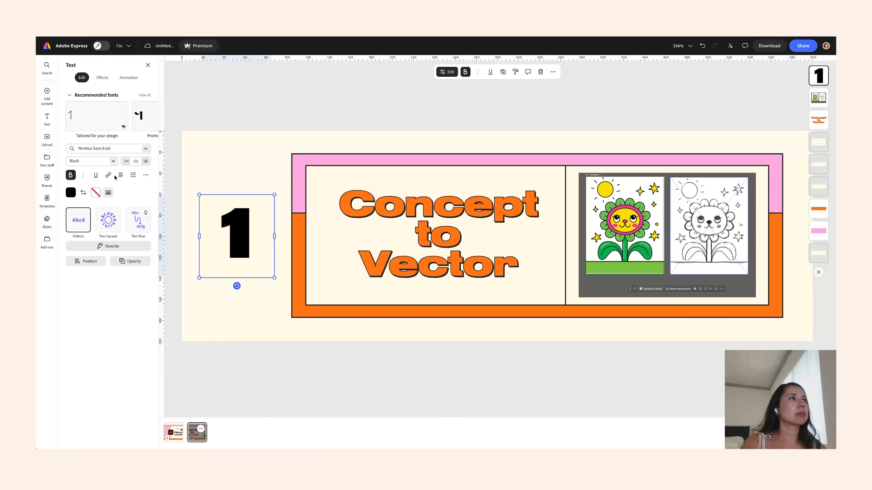
# - Try palette colors on the '1' and swap its fill and outline to give it an outlined look
pyautogui.click(71, 192)
pyautogui.click(92, 208)
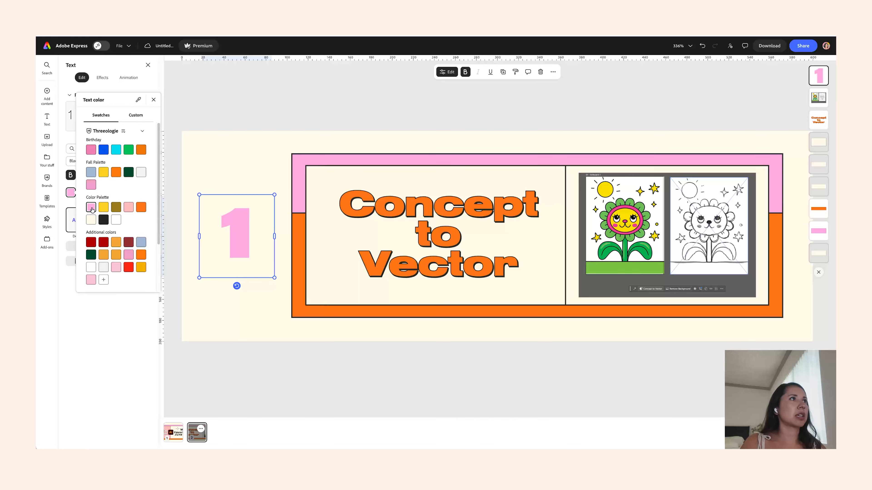
pyautogui.click(91, 172)
pyautogui.click(141, 172)
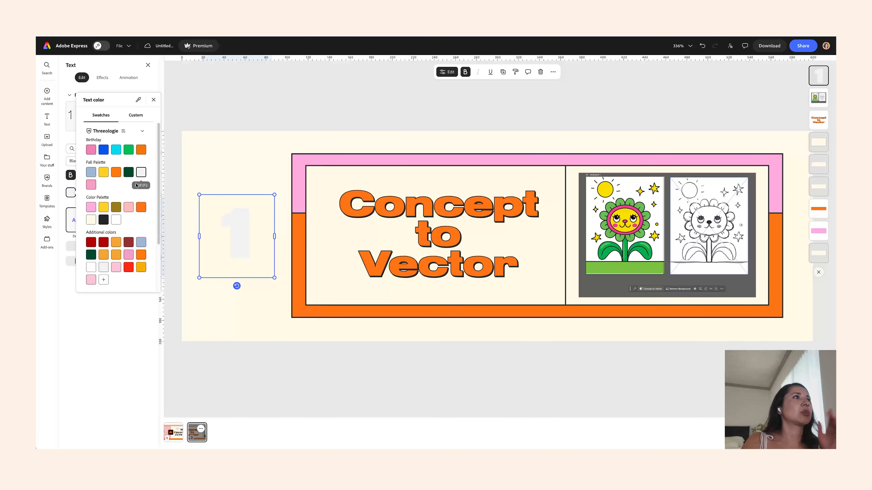
pyautogui.click(119, 210)
pyautogui.click(104, 219)
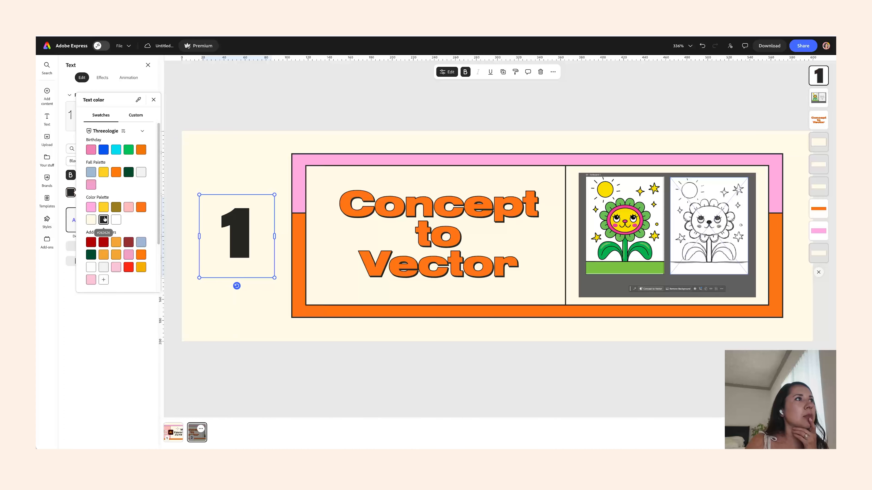
pyautogui.click(62, 192)
pyautogui.click(96, 192)
pyautogui.click(83, 193)
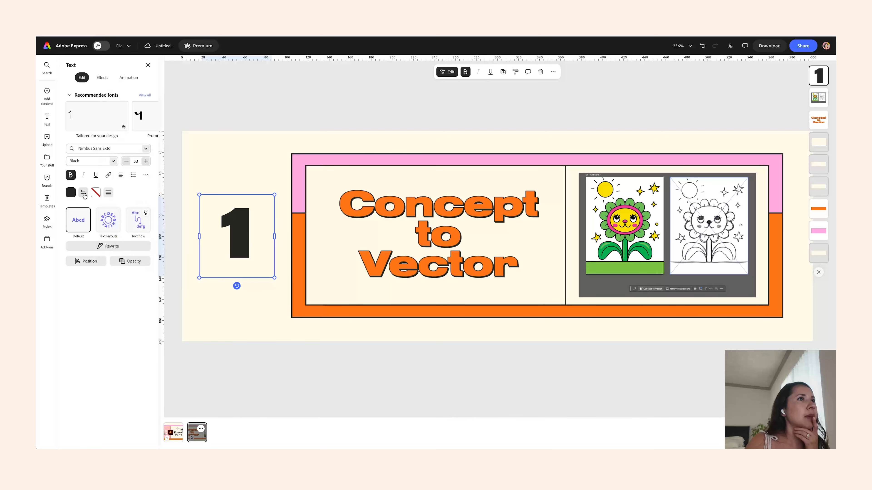
# - Fill the outlined '1' with pink from the Threeologie color palette
pyautogui.click(71, 194)
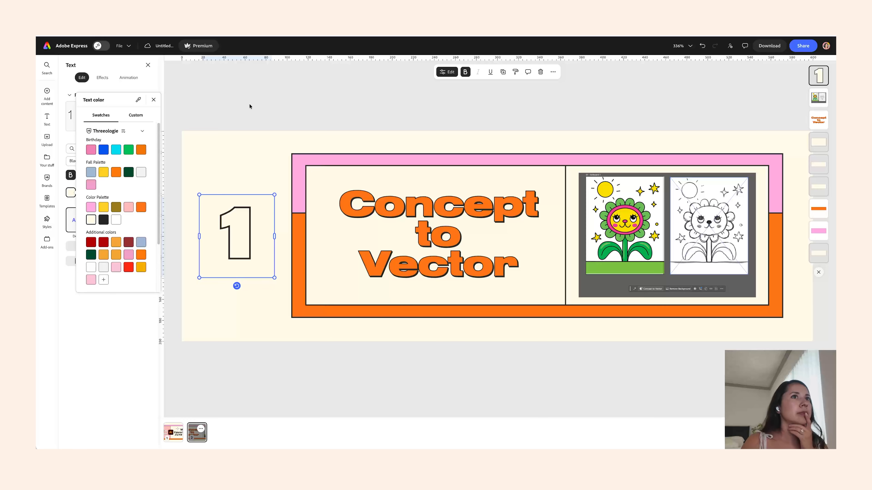
pyautogui.click(253, 107)
pyautogui.click(325, 124)
pyautogui.click(242, 228)
pyautogui.click(71, 193)
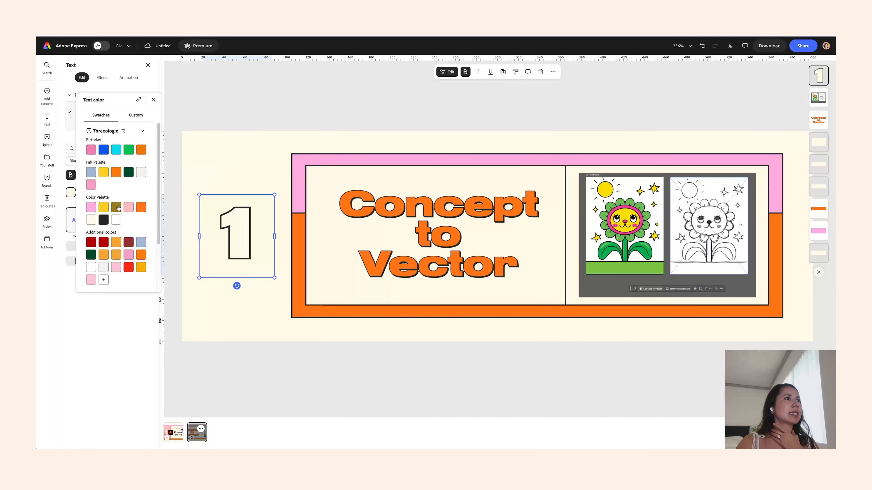
pyautogui.click(131, 207)
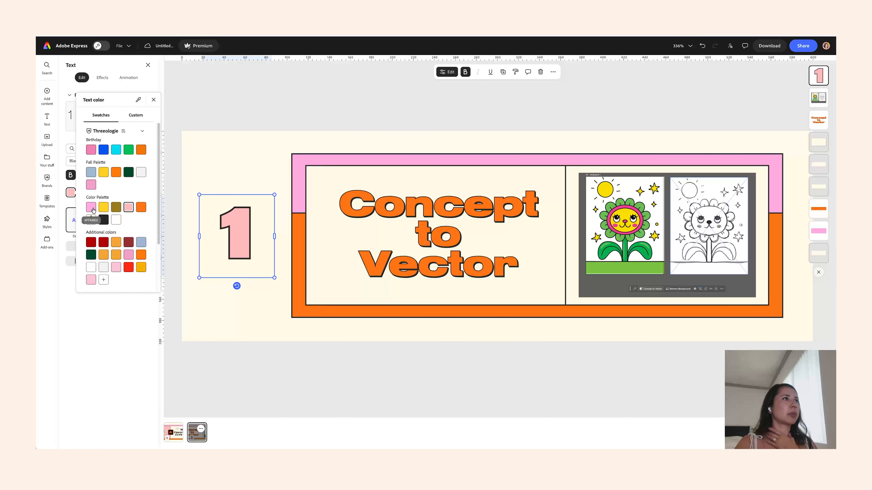
pyautogui.click(284, 102)
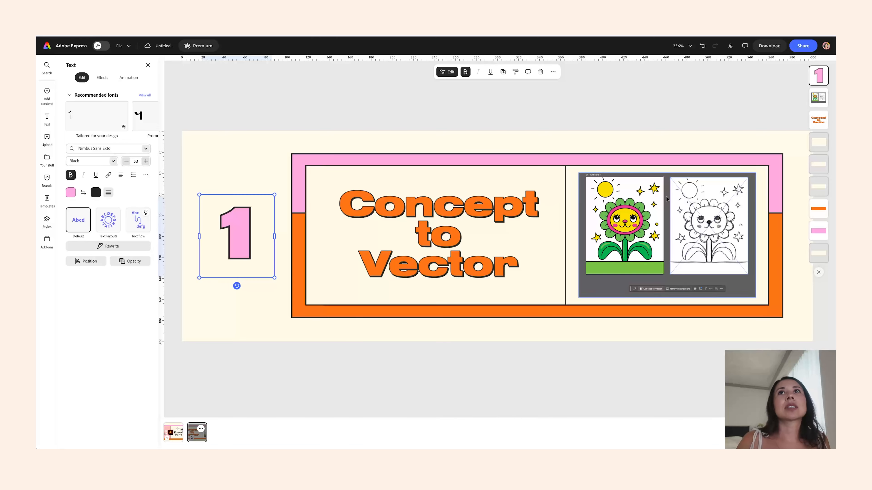
# - Download the header page as a PNG image
pyautogui.click(770, 45)
pyautogui.click(774, 172)
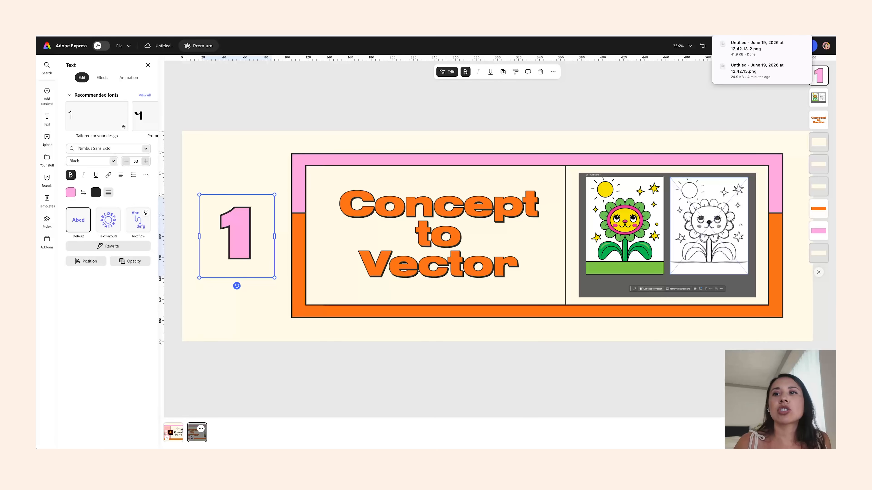
# - Duplicate the header page and change the number on the copy to '2'
pyautogui.click(201, 429)
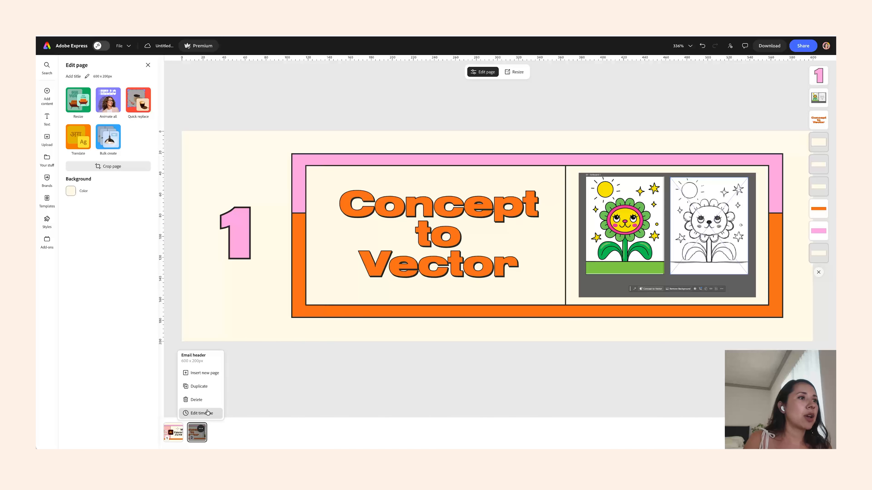
pyautogui.click(199, 386)
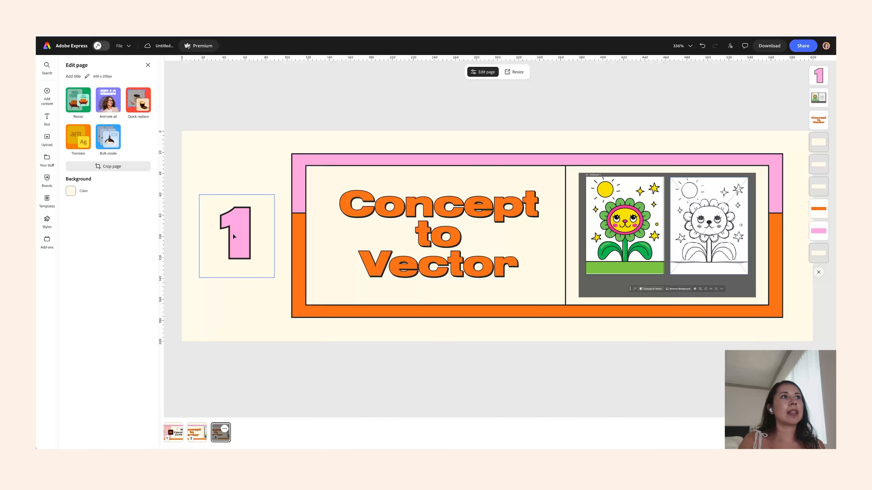
pyautogui.doubleClick(233, 236)
pyautogui.write('2')
# - Replace the header title text with 'Rewrite', referring to the newsletter document for the next section name
pyautogui.doubleClick(423, 222)
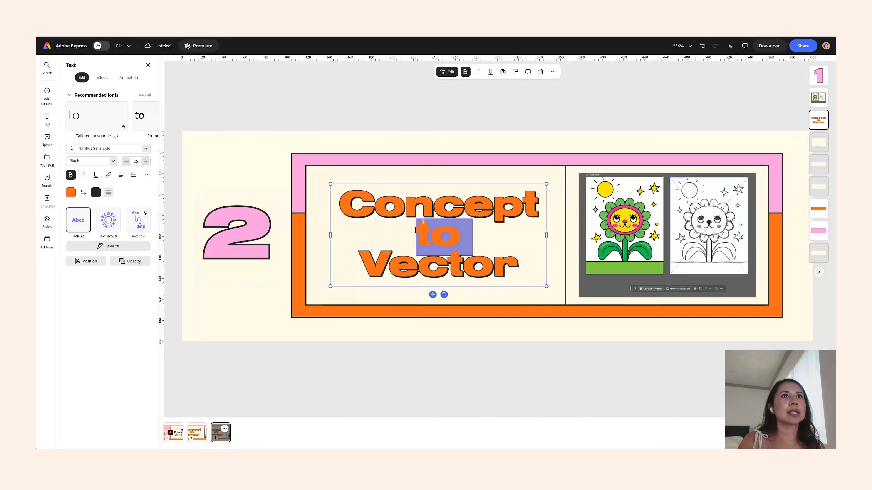
pyautogui.tripleClick(423, 222)
pyautogui.moveTo(448, 446)
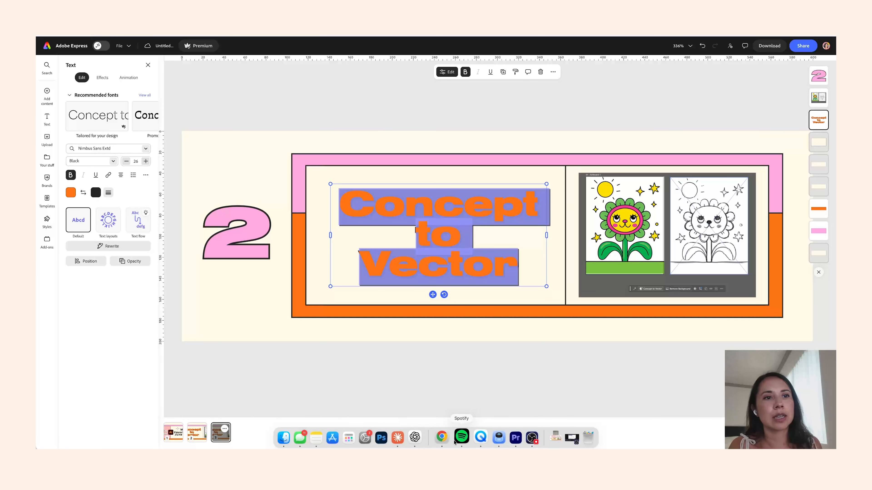
pyautogui.click(441, 444)
pyautogui.click(479, 322)
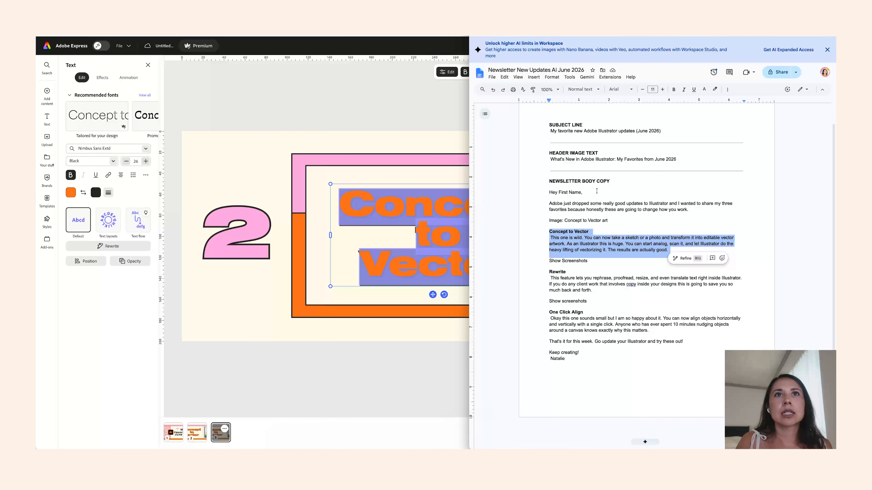
pyautogui.tripleClick(556, 274)
pyautogui.doubleClick(556, 273)
pyautogui.doubleClick(409, 219)
pyautogui.press('super+a')
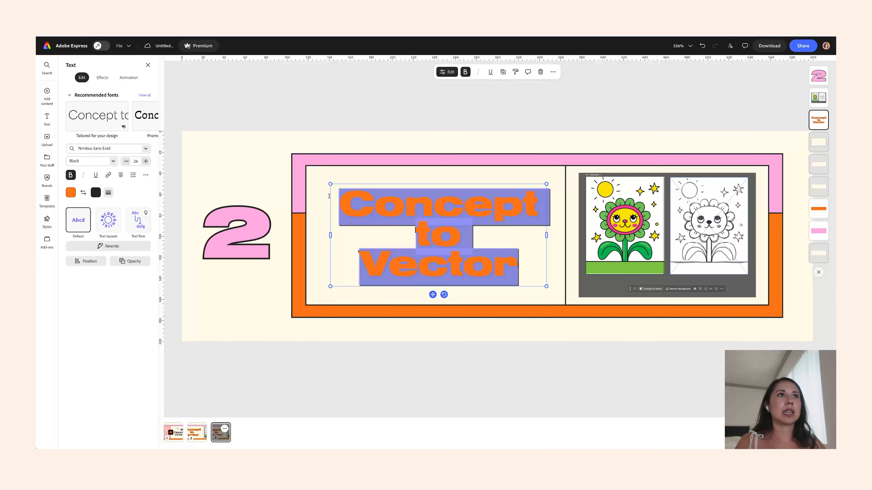
pyautogui.write('Rewrtie')
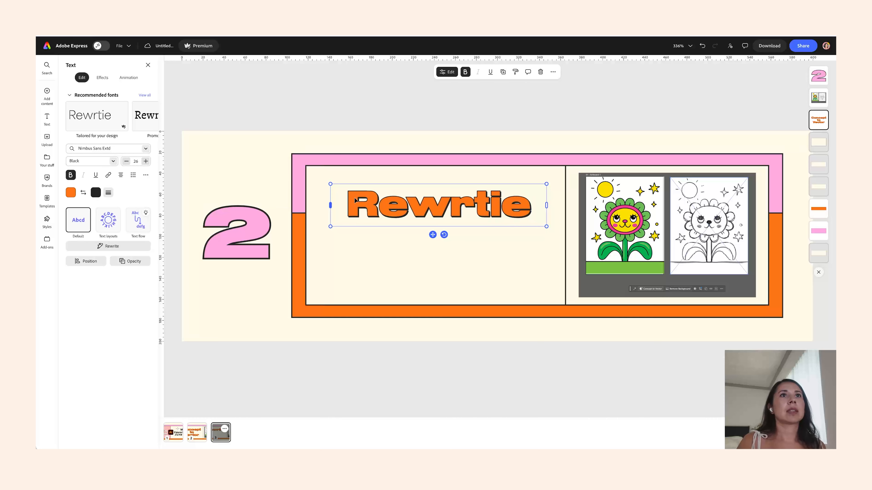
pyautogui.press('BackSpace')
pyautogui.press('BackSpace')
pyautogui.write('ite')
# - Move the 'Rewrite' title down to center it and color it light pink from the palette
pyautogui.moveTo(427, 228); pyautogui.dragTo(430, 264)
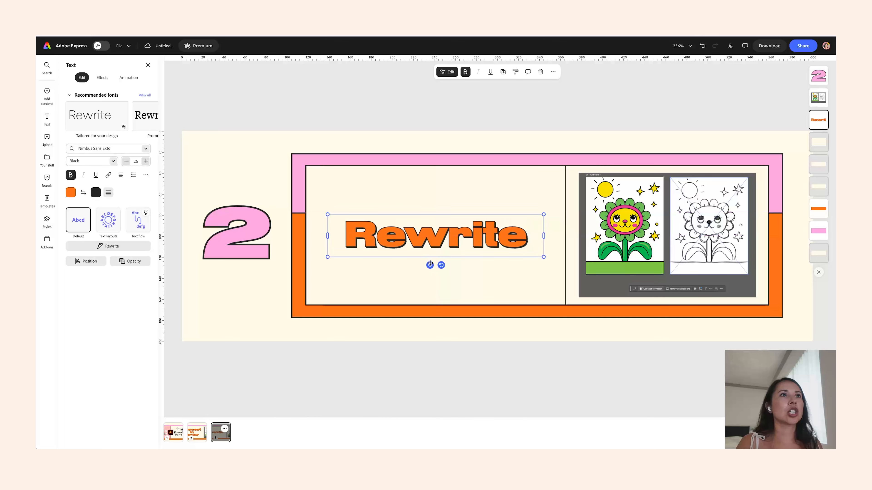
pyautogui.click(71, 192)
pyautogui.click(128, 208)
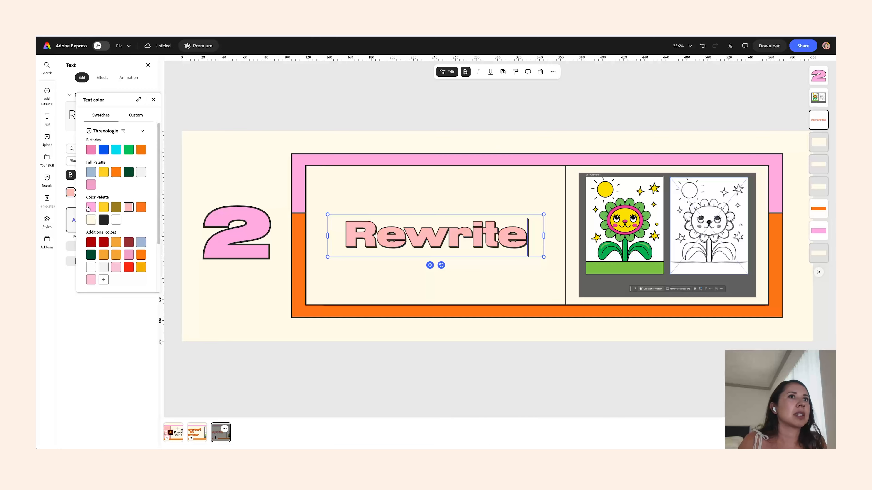
# - Replace the screenshot image with the uploaded 'Rewrite Tool 1' file from Screenshots for Newsletter
pyautogui.click(657, 230)
pyautogui.click(485, 72)
pyautogui.click(490, 92)
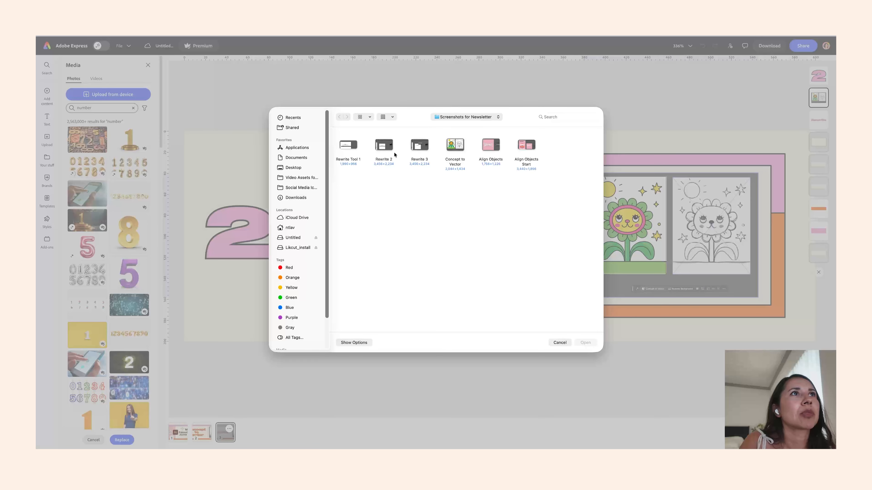
pyautogui.click(388, 149)
pyautogui.doubleClick(352, 153)
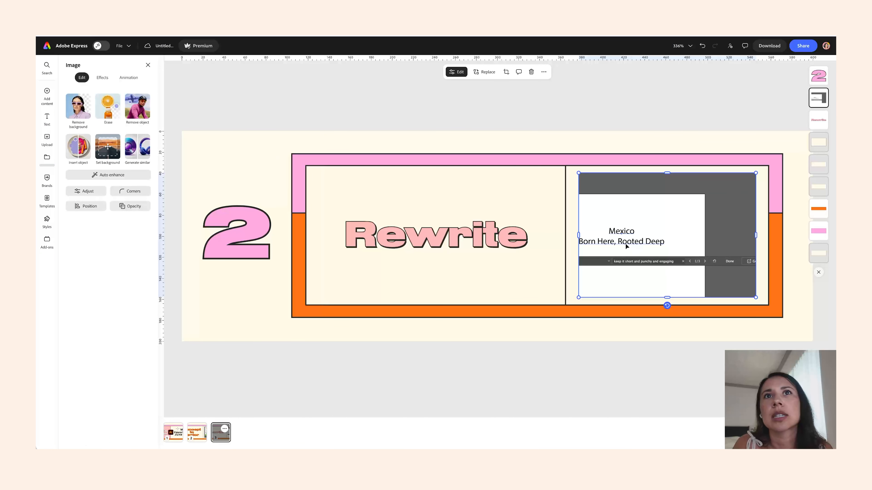
# - Resize and reposition the new screenshot to fit inside the right panel of the header
pyautogui.doubleClick(620, 256)
pyautogui.moveTo(539, 297); pyautogui.dragTo(579, 279)
pyautogui.moveTo(798, 278); pyautogui.dragTo(757, 259)
pyautogui.click(718, 327)
pyautogui.moveTo(579, 258); pyautogui.dragTo(530, 282)
pyautogui.moveTo(605, 233); pyautogui.dragTo(606, 237)
# - Move the vertical divider rectangle's edge left and shift the 'Rewrite' title left to match
pyautogui.click(565, 176)
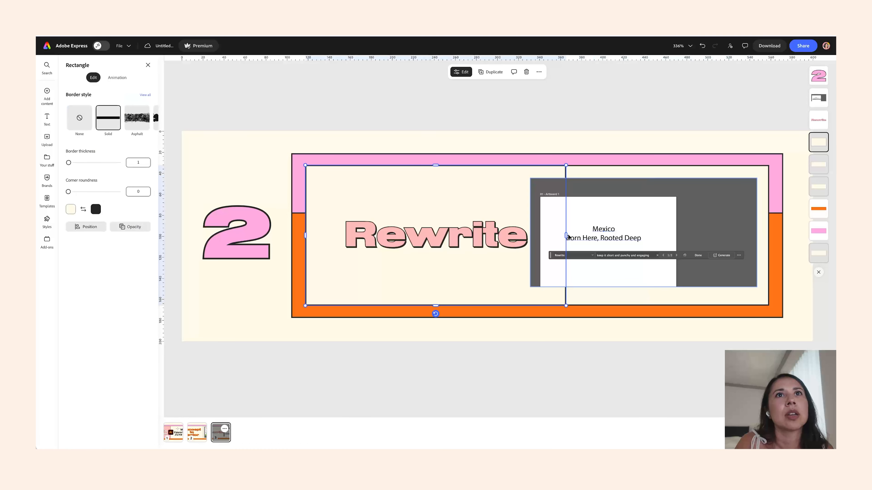
pyautogui.moveTo(566, 236); pyautogui.dragTo(519, 179)
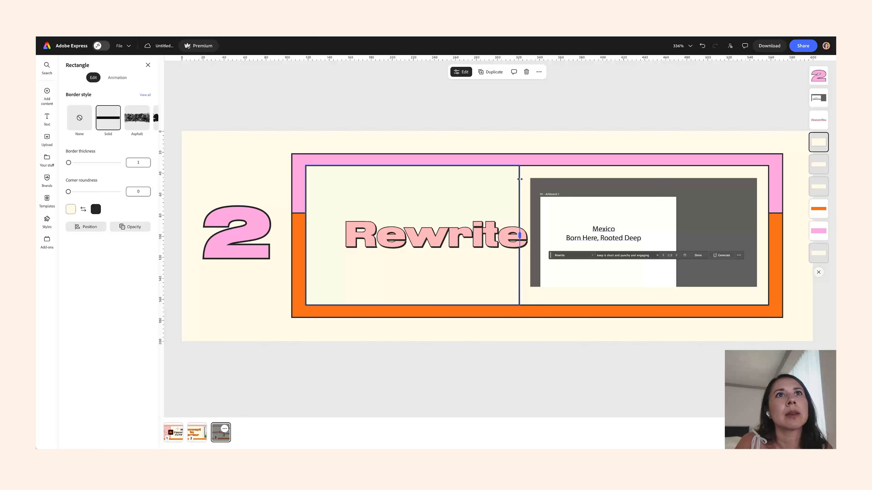
pyautogui.moveTo(494, 240); pyautogui.dragTo(472, 239)
# - Download the header page as a PNG image
pyautogui.click(525, 113)
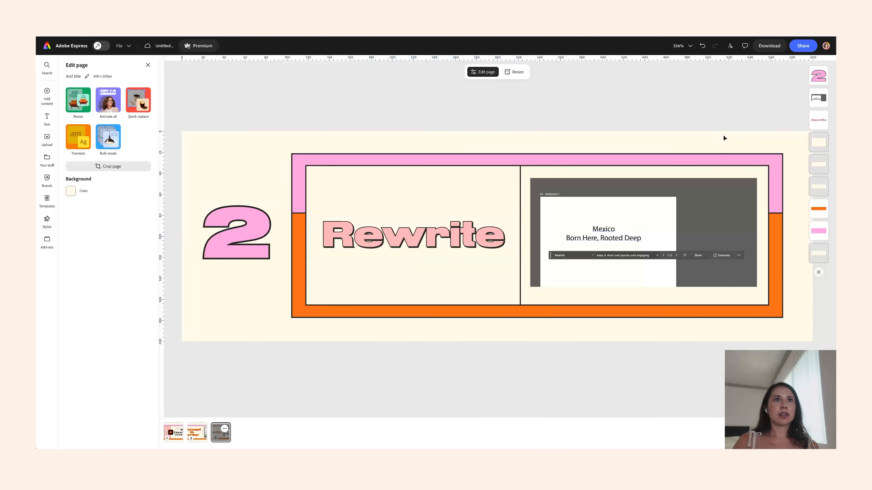
pyautogui.click(769, 46)
pyautogui.click(780, 171)
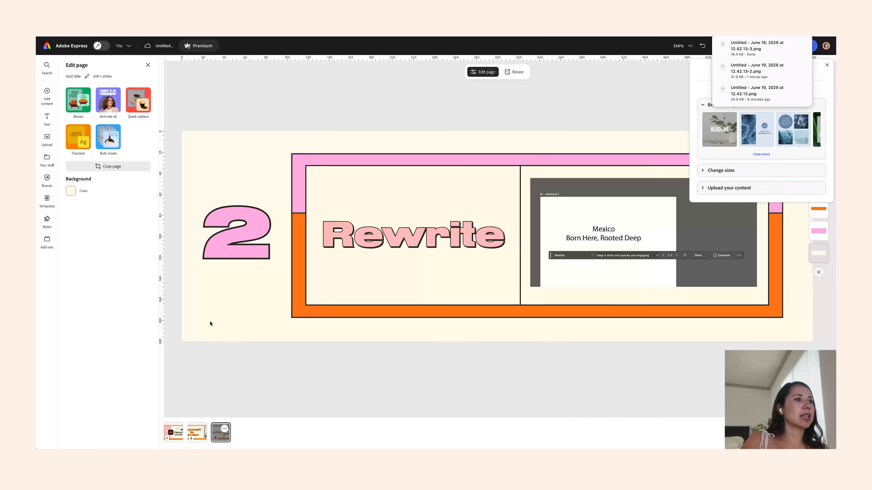
# - Duplicate the header page and change the number on the copy to '3'
pyautogui.click(223, 430)
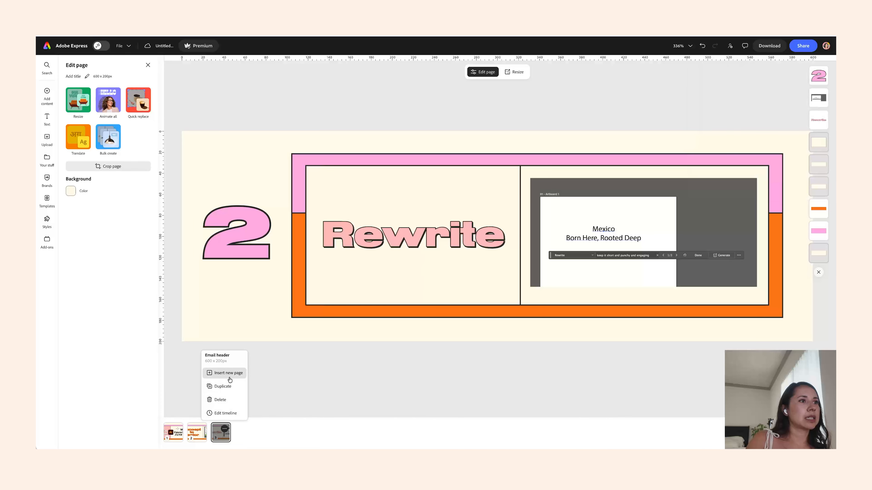
pyautogui.click(229, 388)
pyautogui.doubleClick(213, 243)
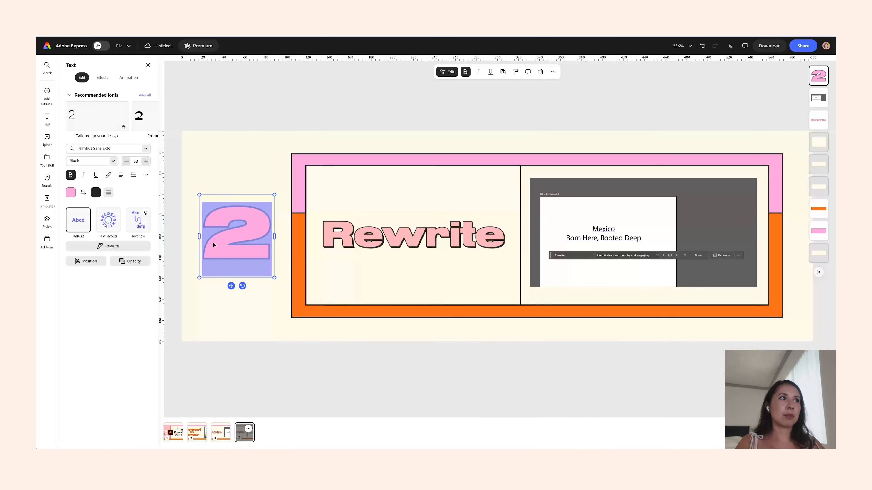
pyautogui.write('3')
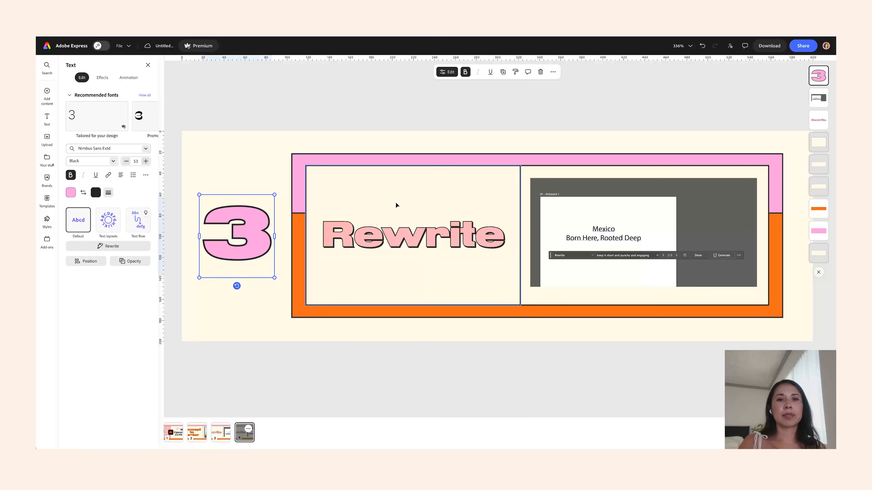
# - Copy the 'One Click Align' heading from the newsletter document and paste it as the header title
pyautogui.moveTo(434, 443)
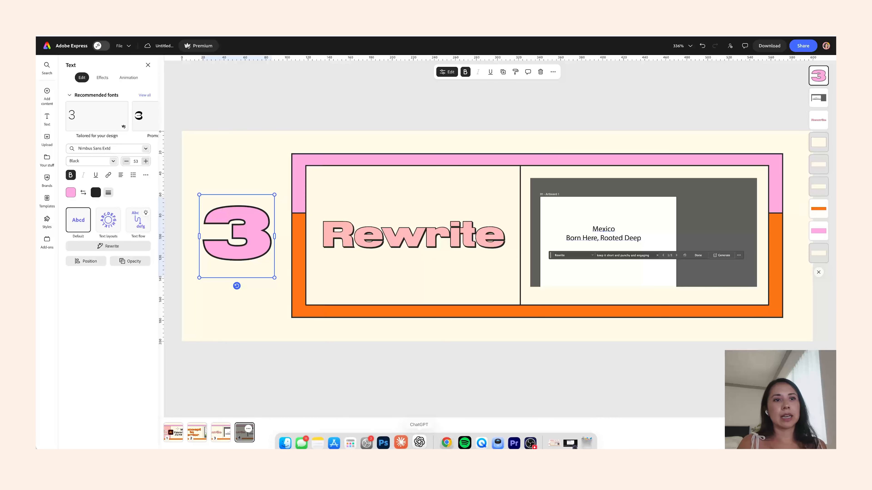
pyautogui.rightClick(445, 437)
pyautogui.click(492, 323)
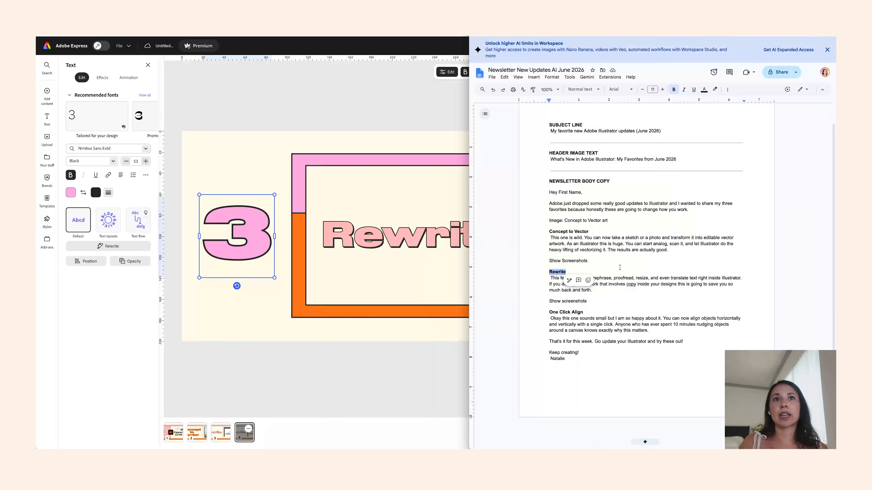
pyautogui.doubleClick(569, 312)
pyautogui.moveTo(571, 312); pyautogui.dragTo(541, 311)
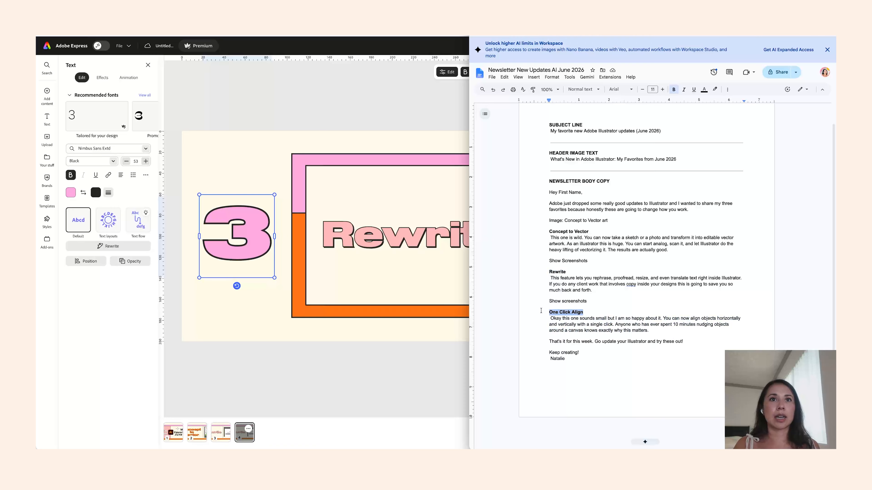
pyautogui.press('super+c')
pyautogui.doubleClick(404, 247)
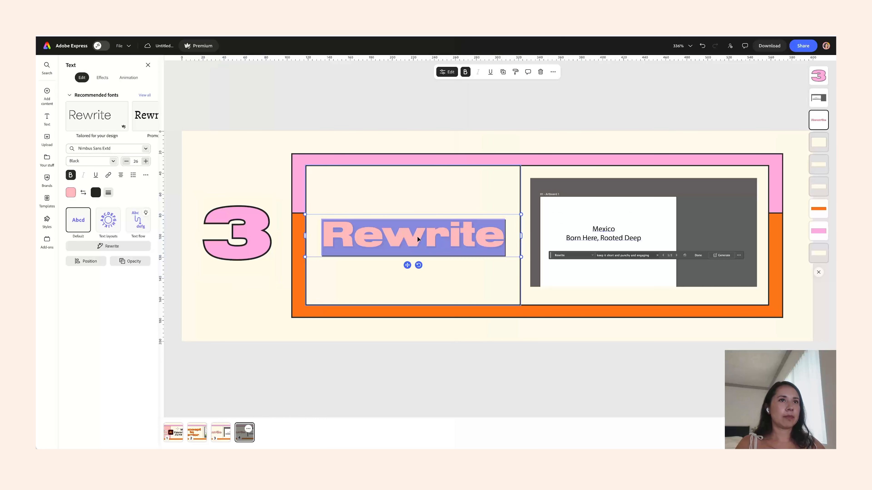
pyautogui.press('super+v')
pyautogui.moveTo(407, 325); pyautogui.dragTo(407, 297)
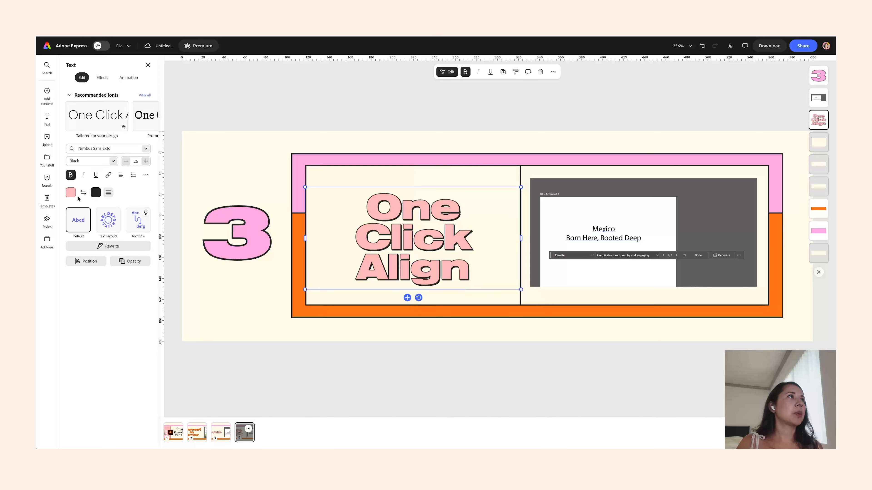
# - Try orange, then set the title color to olive gold from the Threeologie color palette
pyautogui.click(71, 193)
pyautogui.click(143, 208)
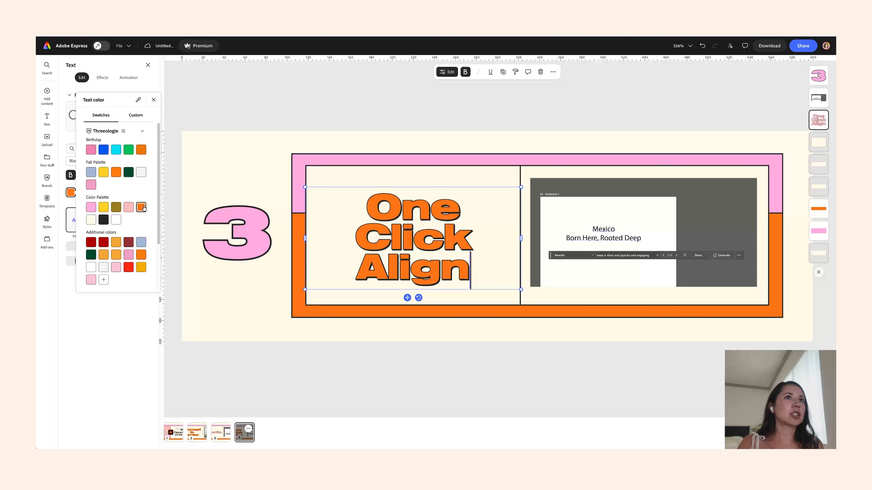
pyautogui.click(568, 217)
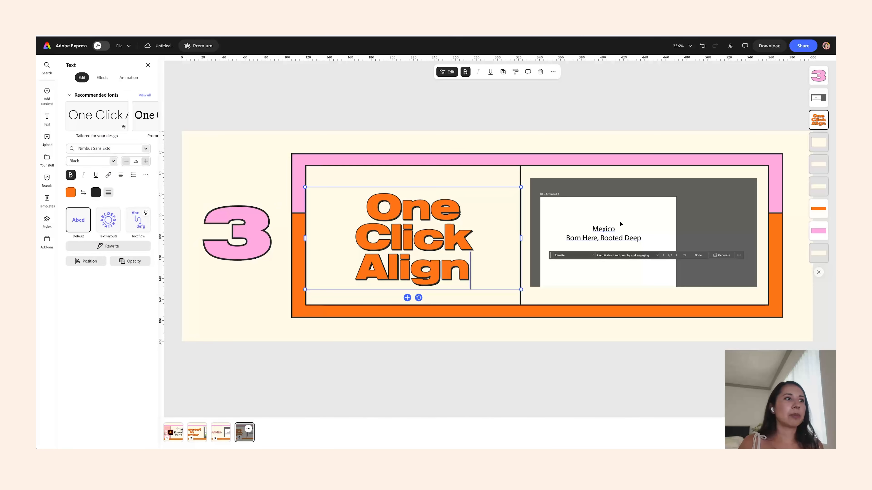
pyautogui.click(71, 193)
pyautogui.click(117, 207)
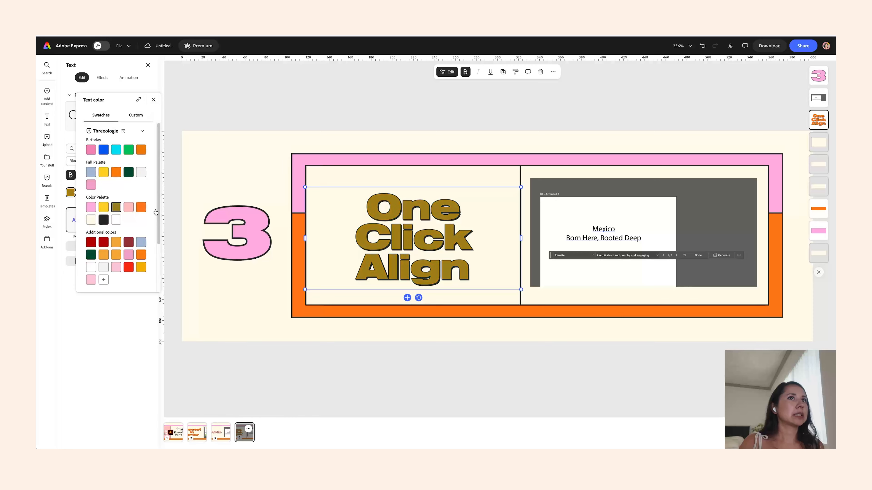
pyautogui.click(579, 231)
# - Replace the screenshot image with the uploaded 'Align Objects' file
pyautogui.click(630, 235)
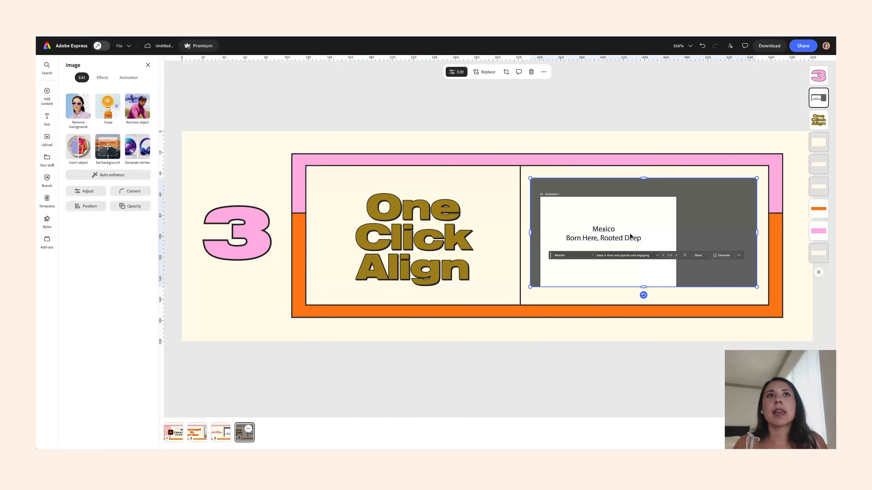
pyautogui.click(485, 72)
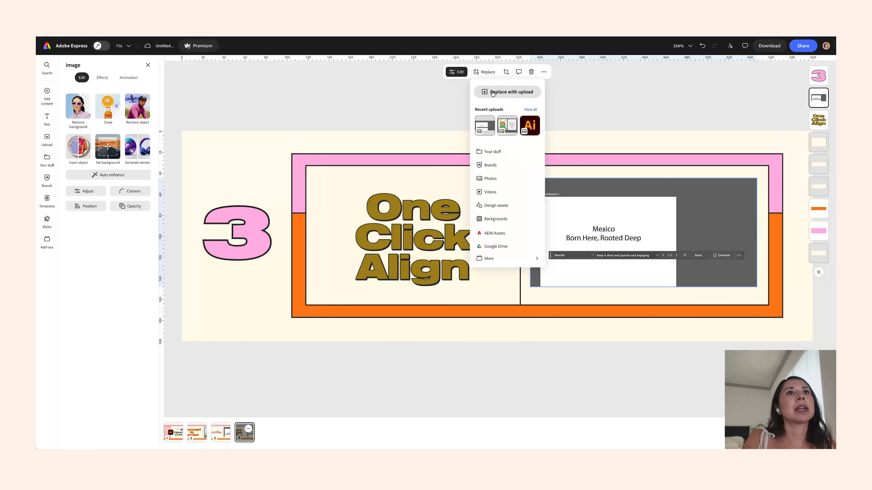
pyautogui.click(494, 91)
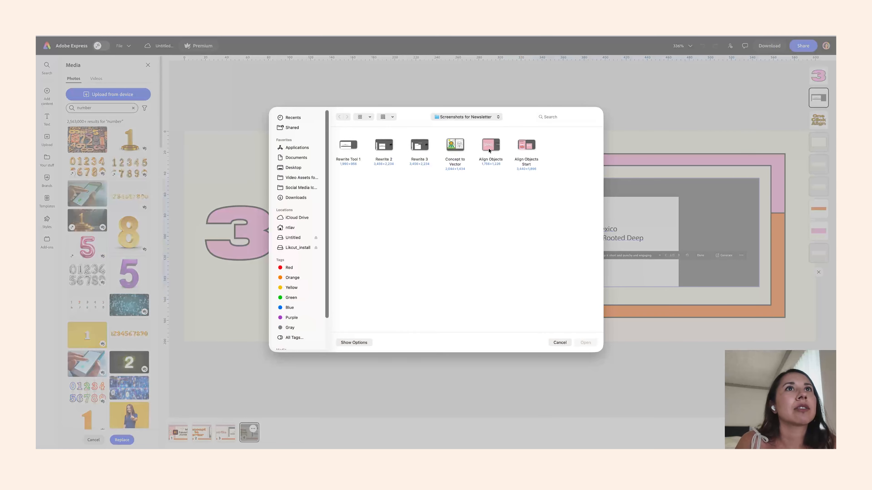
pyautogui.click(496, 151)
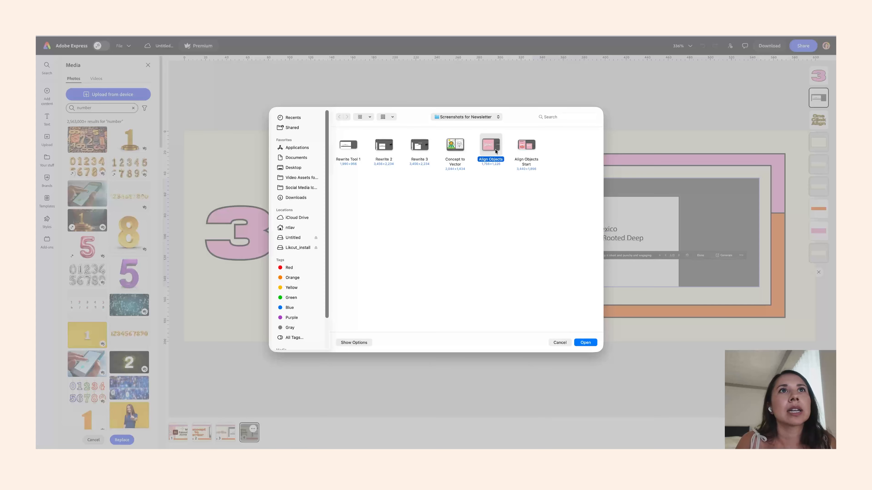
pyautogui.doubleClick(496, 151)
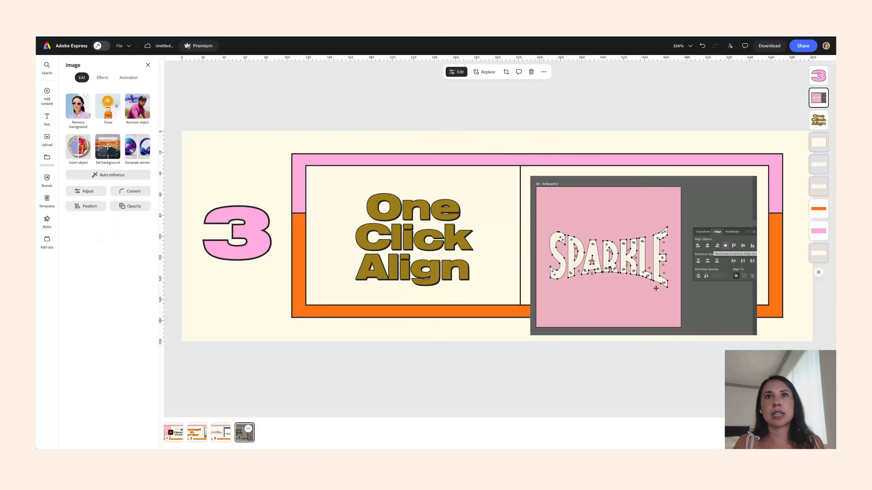
# - Resize and position the 'Align Objects' screenshot within the right panel, dismissing the brand setup popup
pyautogui.moveTo(531, 335); pyautogui.dragTo(601, 279)
pyautogui.moveTo(597, 248); pyautogui.dragTo(573, 251)
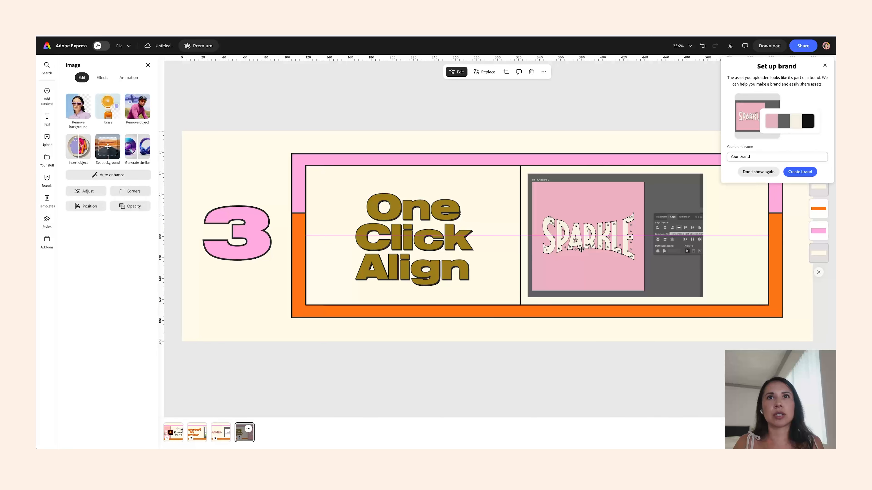
pyautogui.click(825, 65)
pyautogui.moveTo(703, 297); pyautogui.dragTo(715, 306)
pyautogui.moveTo(698, 274); pyautogui.dragTo(745, 269)
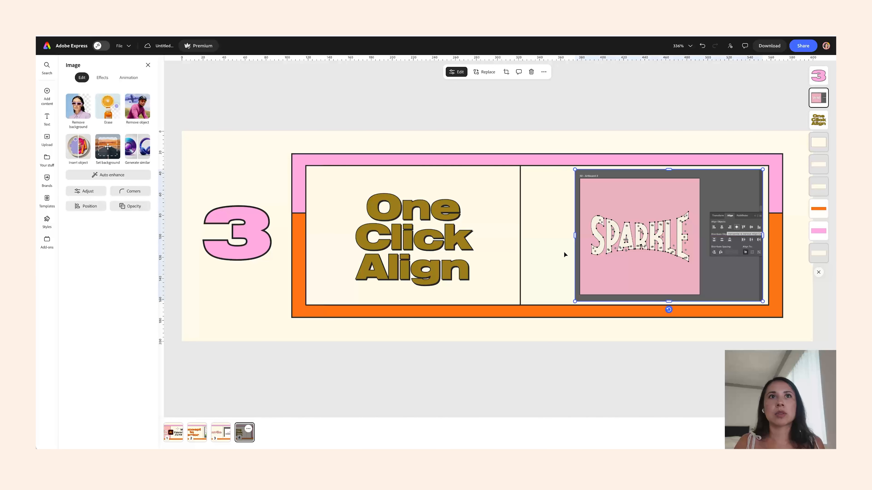
# - Move the divider right and widen the title box so 'One Click Align' fits on two lines, centered vertically
pyautogui.click(520, 238)
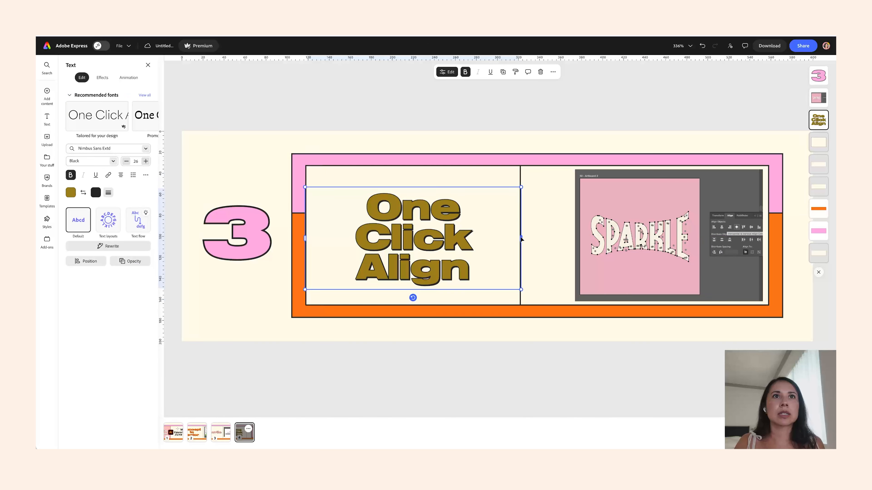
pyautogui.click(521, 174)
pyautogui.moveTo(521, 235); pyautogui.dragTo(569, 234)
pyautogui.click(482, 237)
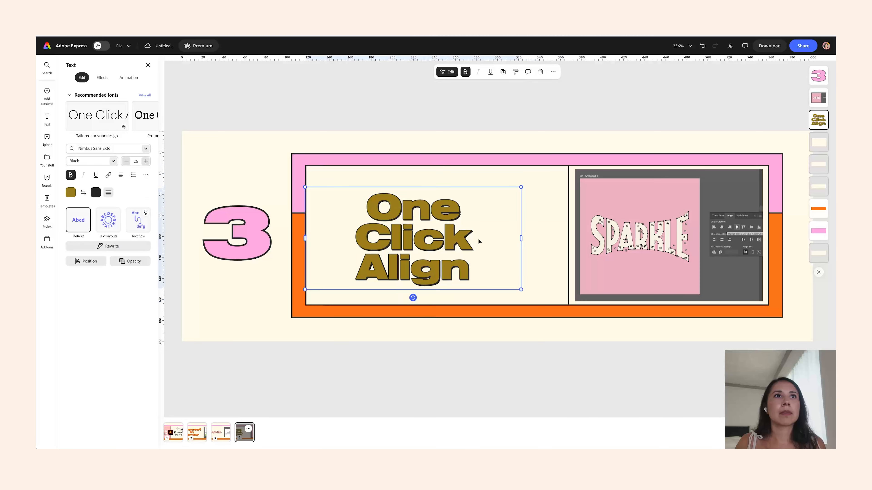
pyautogui.moveTo(521, 237); pyautogui.dragTo(570, 239)
pyautogui.moveTo(446, 238); pyautogui.dragTo(446, 254)
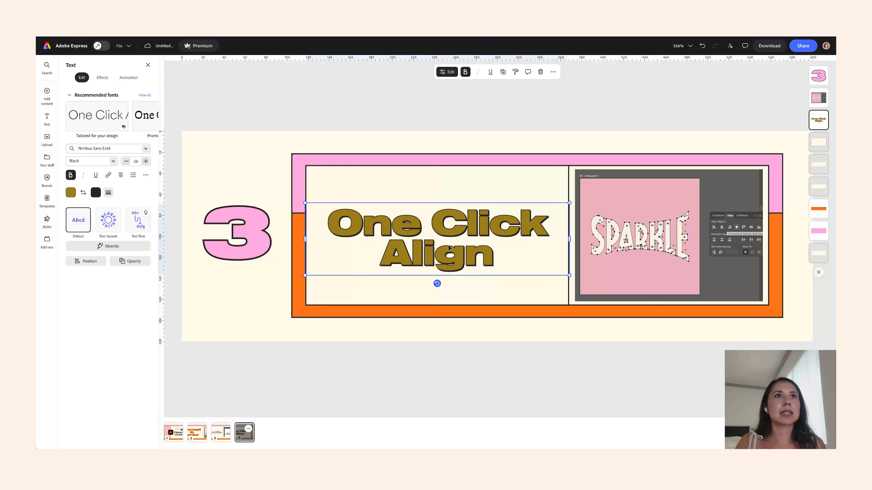
pyautogui.click(284, 160)
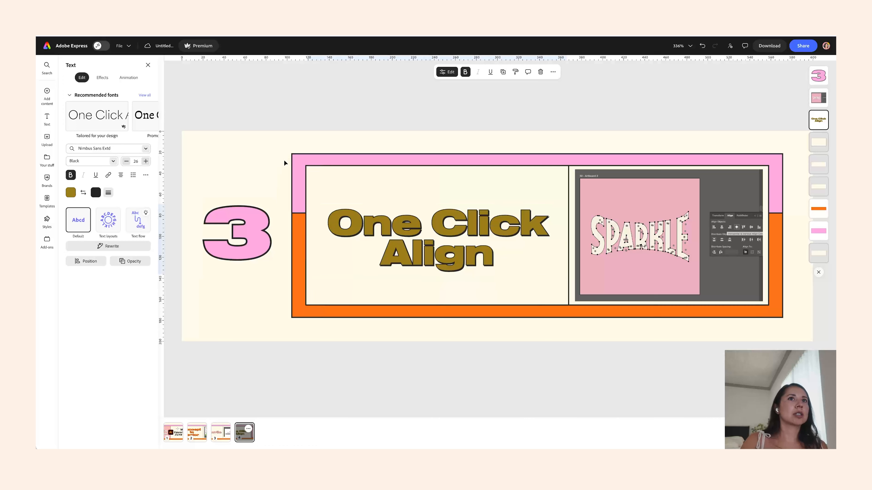
# - Download the current 'One Click Align' header page as a PNG
pyautogui.click(779, 46)
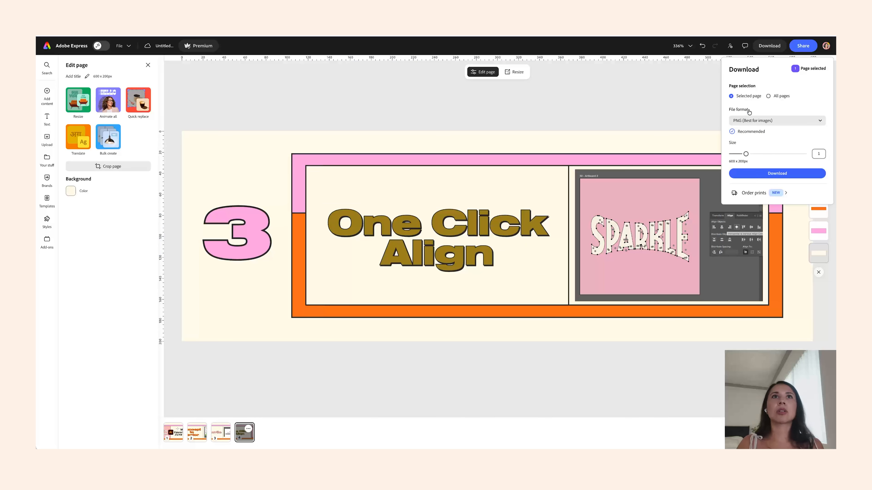
pyautogui.click(751, 175)
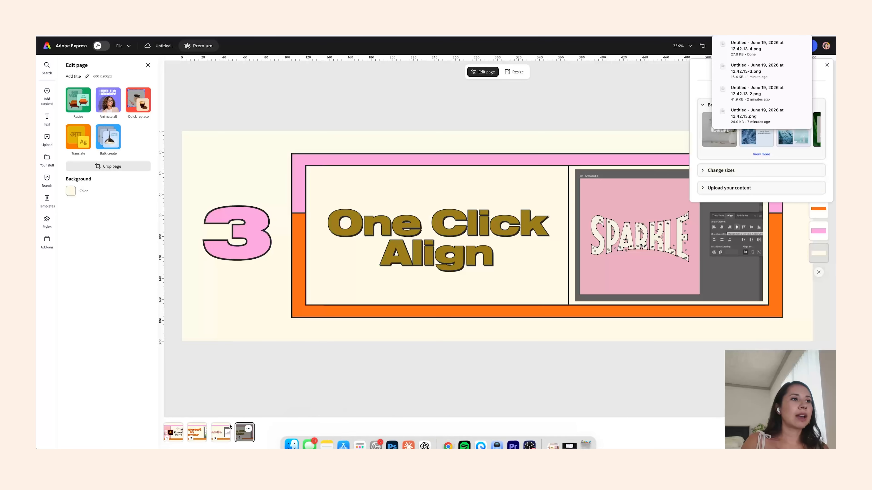
# - Flip through the header pages one by one to review each design
pyautogui.click(176, 435)
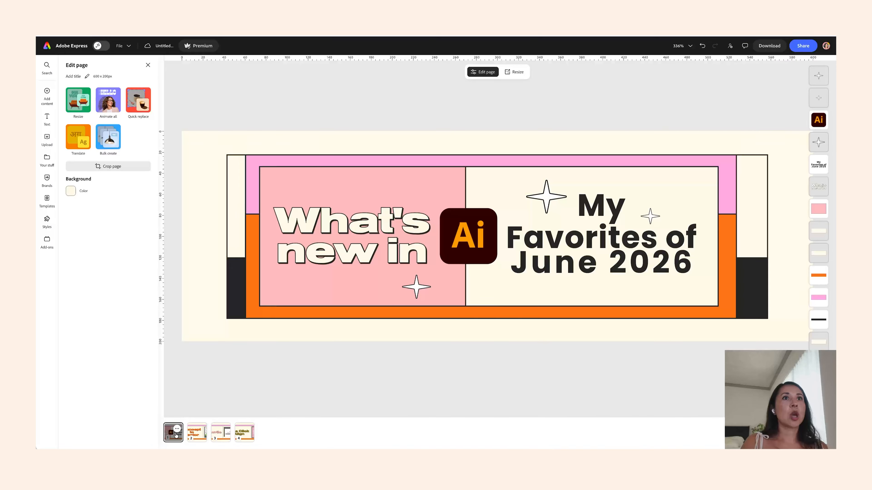
pyautogui.click(200, 430)
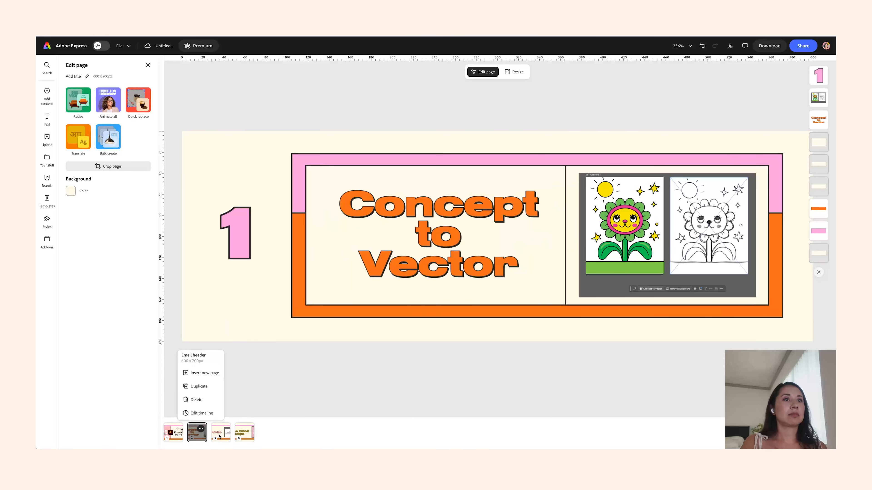
pyautogui.click(240, 436)
pyautogui.click(249, 435)
pyautogui.click(224, 438)
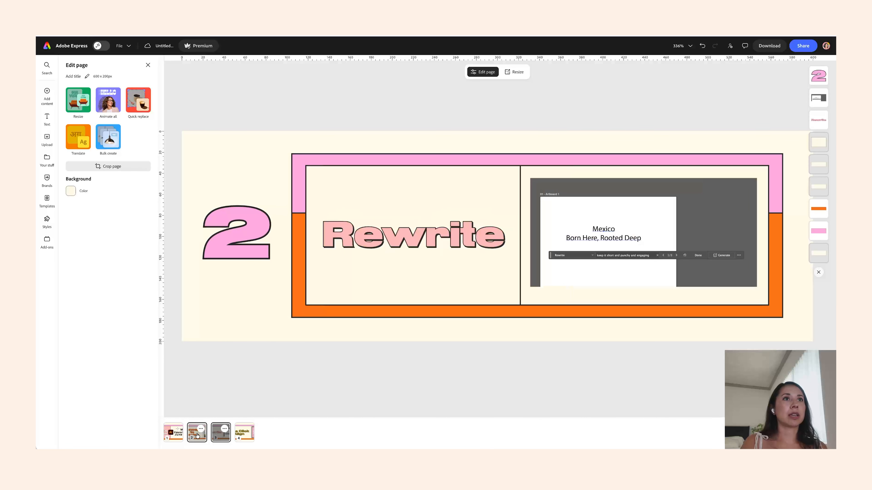
pyautogui.click(198, 437)
pyautogui.click(175, 435)
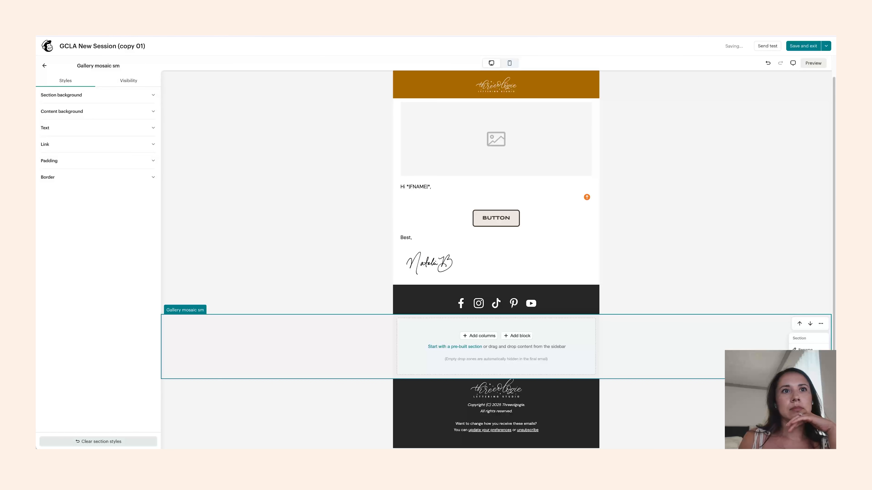
# - In the Mailchimp email, upload the exported header PNG from the Downloads folder into the empty image block
pyautogui.click(804, 381)
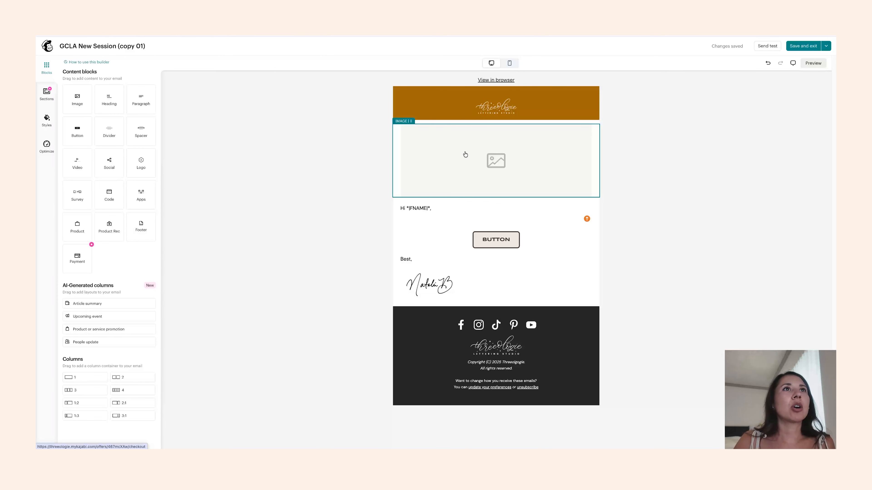
pyautogui.click(466, 154)
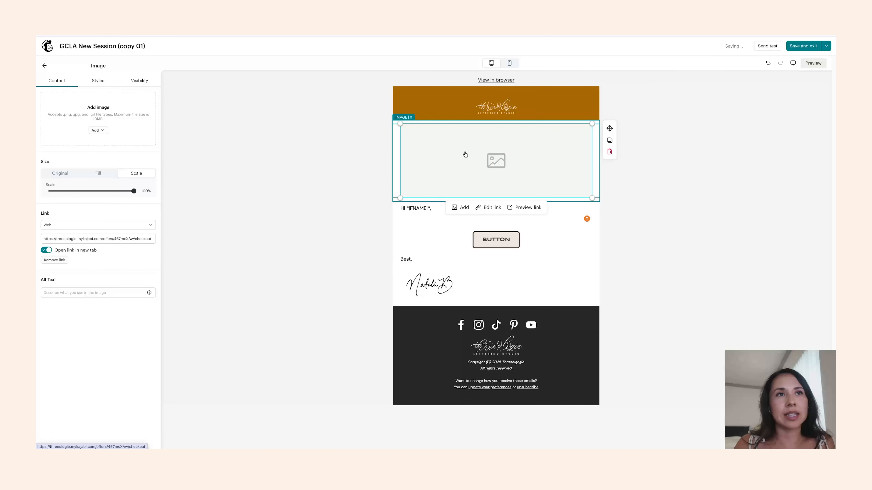
pyautogui.click(457, 206)
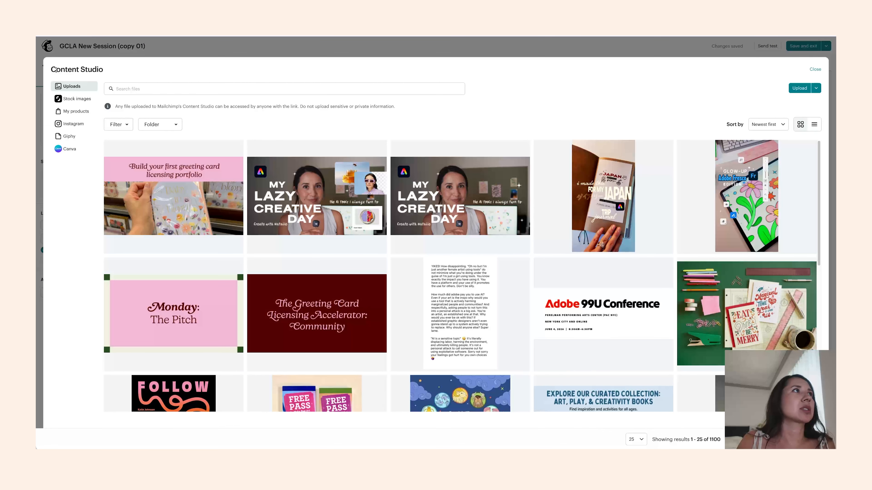
pyautogui.click(800, 88)
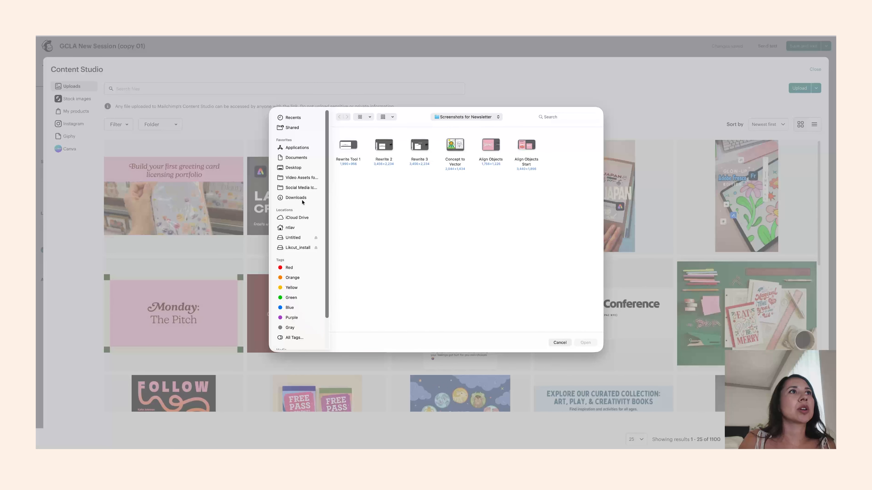
pyautogui.click(298, 198)
pyautogui.doubleClick(464, 146)
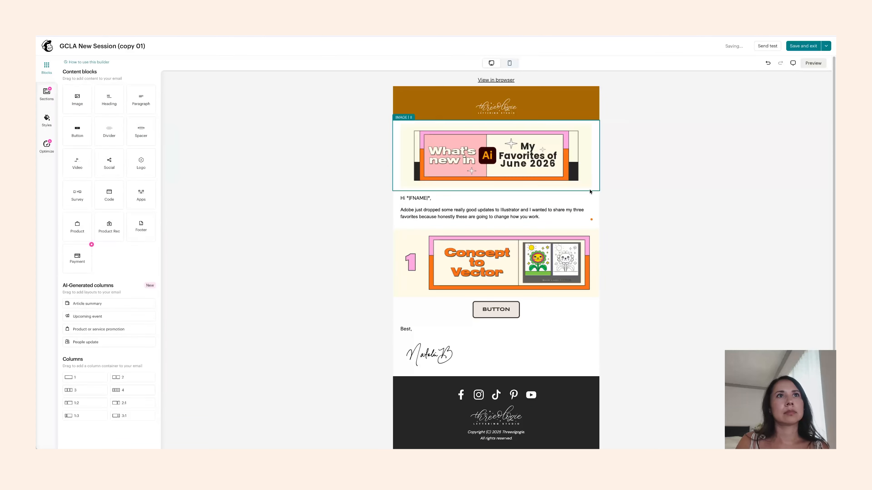
pyautogui.click(661, 216)
pyautogui.click(578, 213)
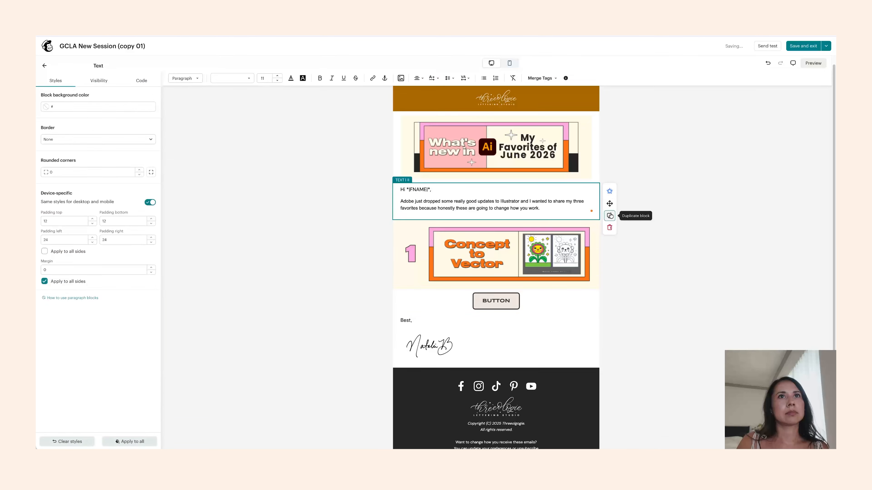
# - Duplicate the text block to add body copy below the next numbered header
pyautogui.click(609, 216)
pyautogui.click(609, 240)
pyautogui.click(498, 438)
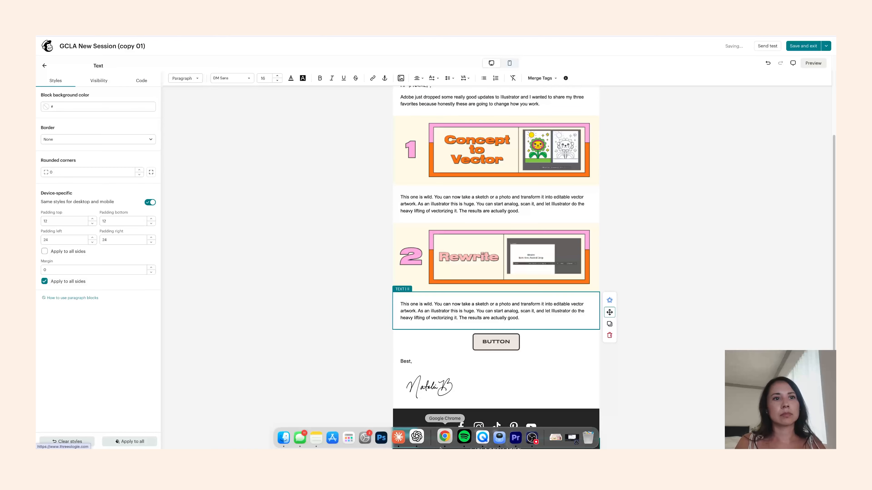
# - Copy the Rewrite description from the Google Doc and paste it into the text block under the 'Rewrite' header
pyautogui.rightClick(444, 439)
pyautogui.click(481, 329)
pyautogui.moveTo(549, 278); pyautogui.dragTo(593, 293)
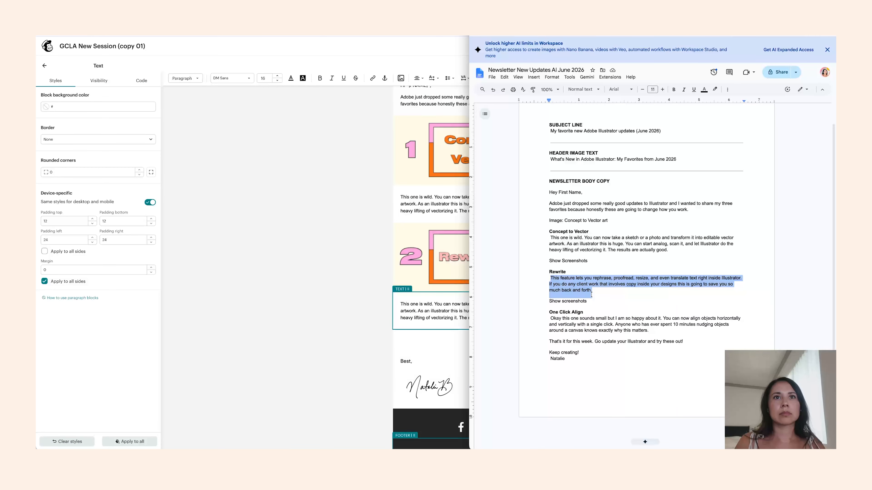
pyautogui.click(443, 309)
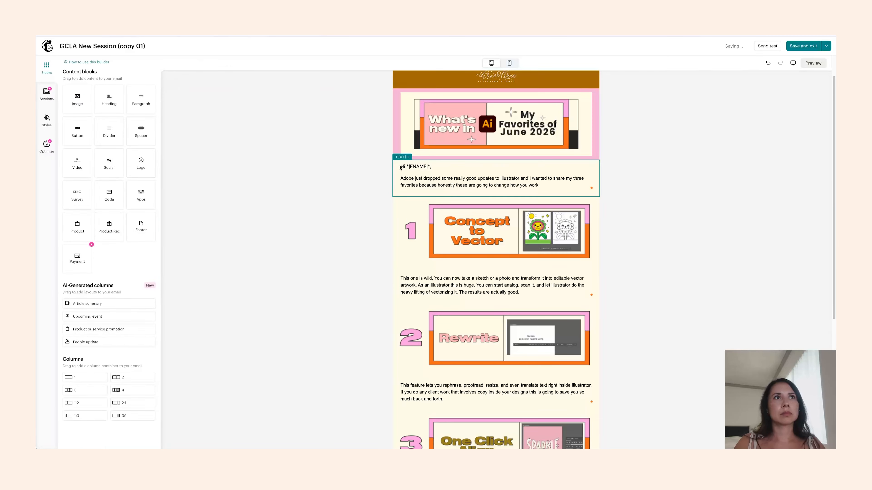
# - Select the greeting text block and edit its bottom padding
pyautogui.click(547, 191)
pyautogui.click(128, 221)
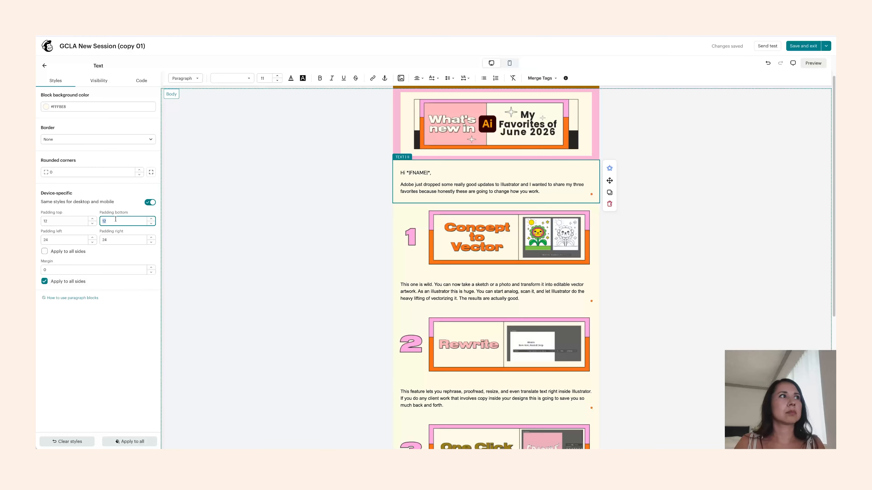
pyautogui.click(251, 198)
# - Scroll through the email and open the desktop preview to review the whole newsletter
pyautogui.scroll(1, 679, 259)
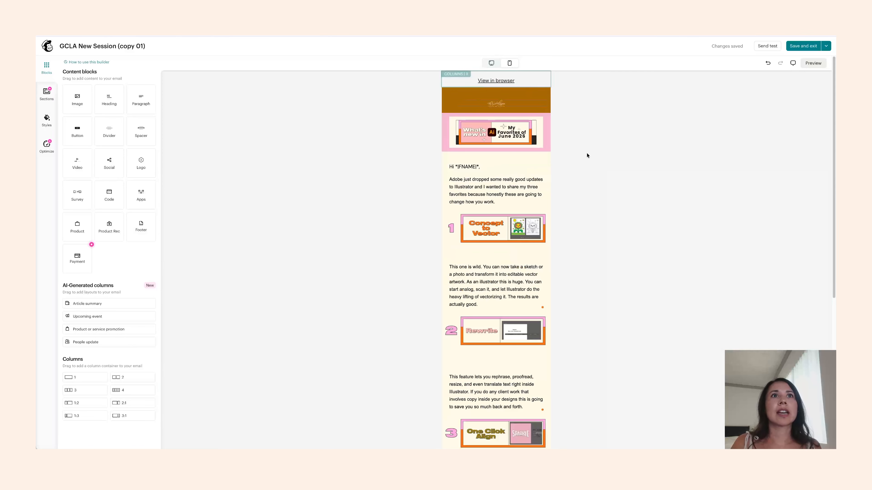
pyautogui.scroll(-3, 551, 234)
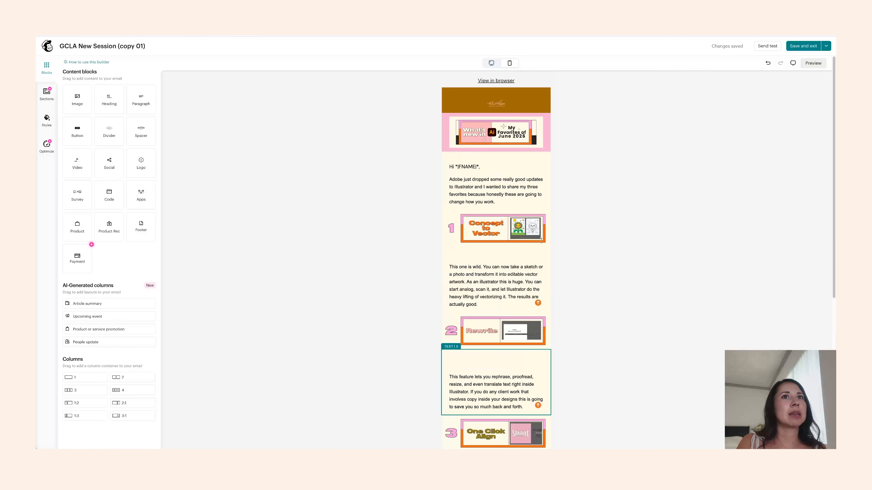
pyautogui.click(735, 133)
pyautogui.click(823, 64)
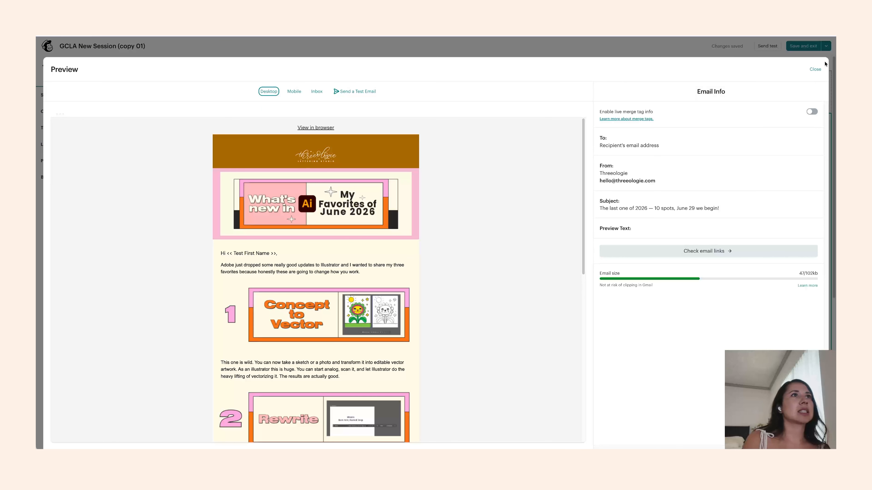
pyautogui.scroll(-5, 456, 269)
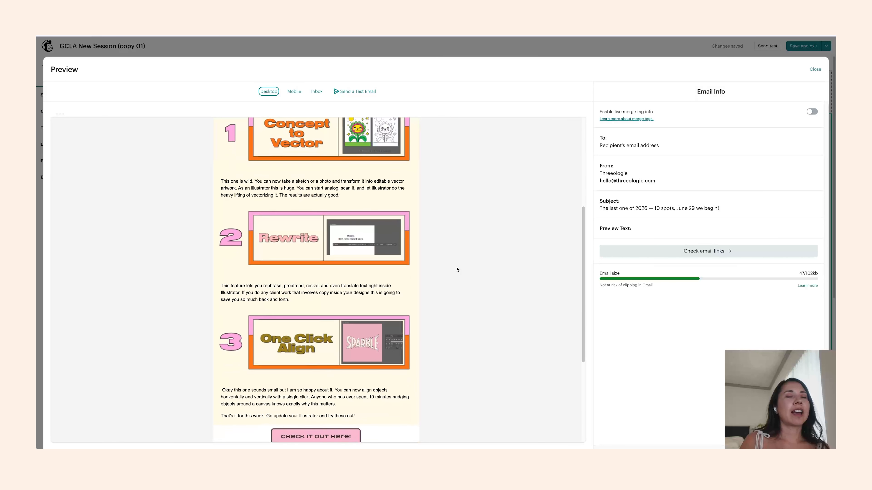
pyautogui.scroll(5, 457, 269)
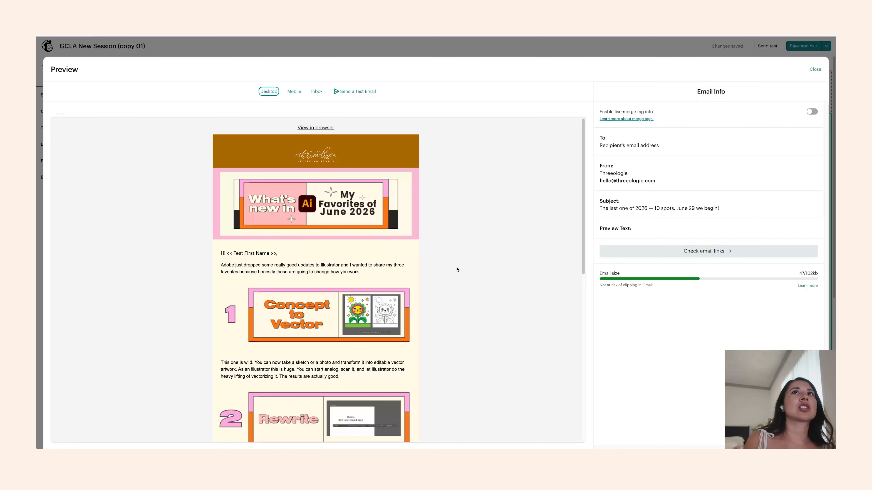
pyautogui.scroll(-2, 423, 226)
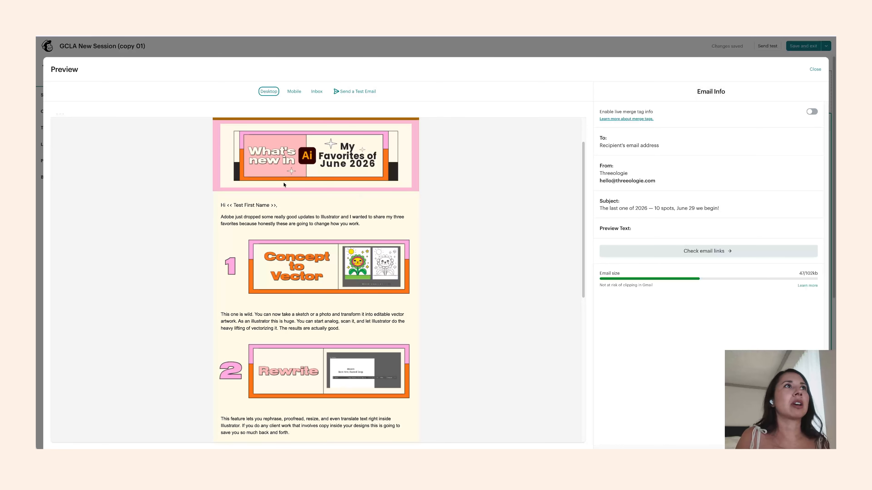
pyautogui.scroll(2, 446, 217)
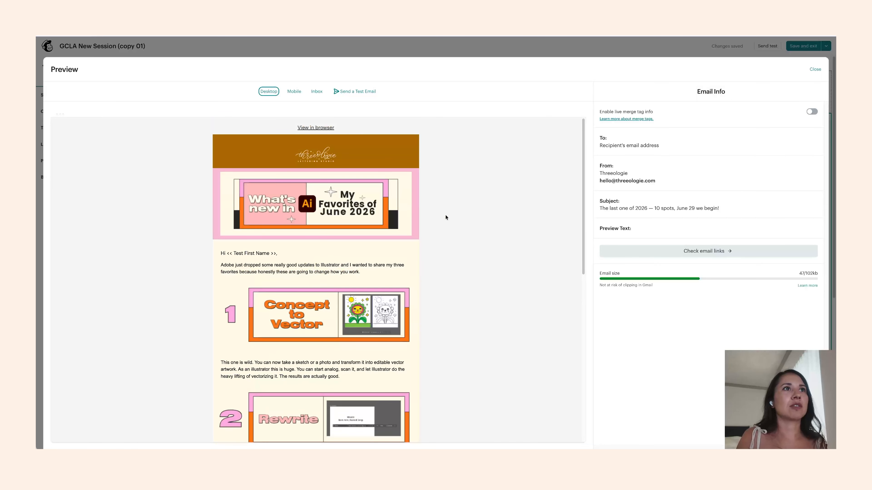
pyautogui.scroll(-1, 436, 213)
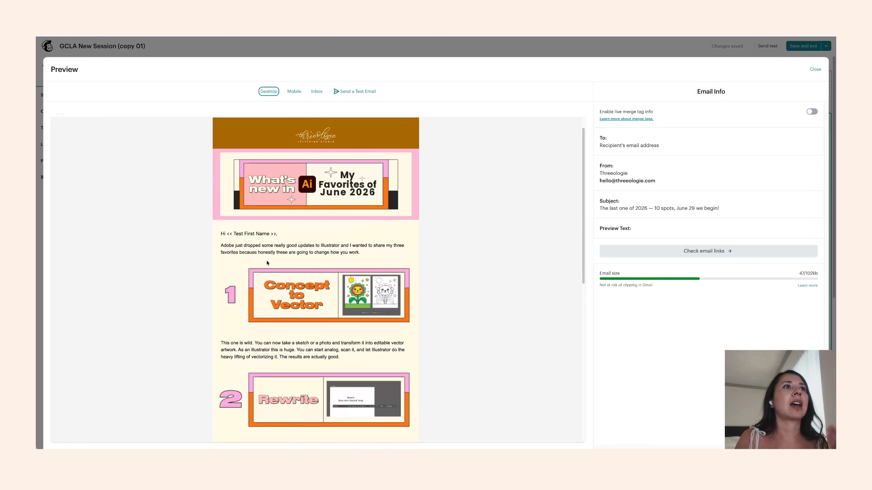
pyautogui.scroll(-5, 323, 275)
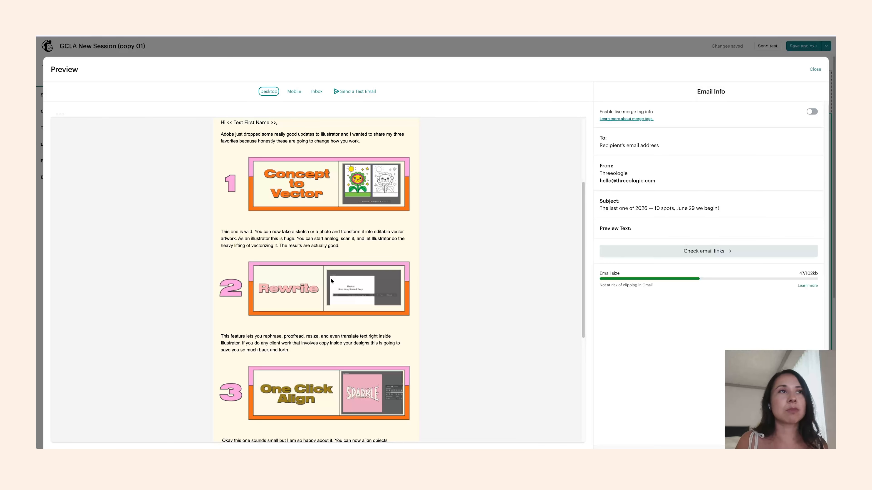
pyautogui.scroll(-2, 331, 280)
pyautogui.scroll(-7, 339, 263)
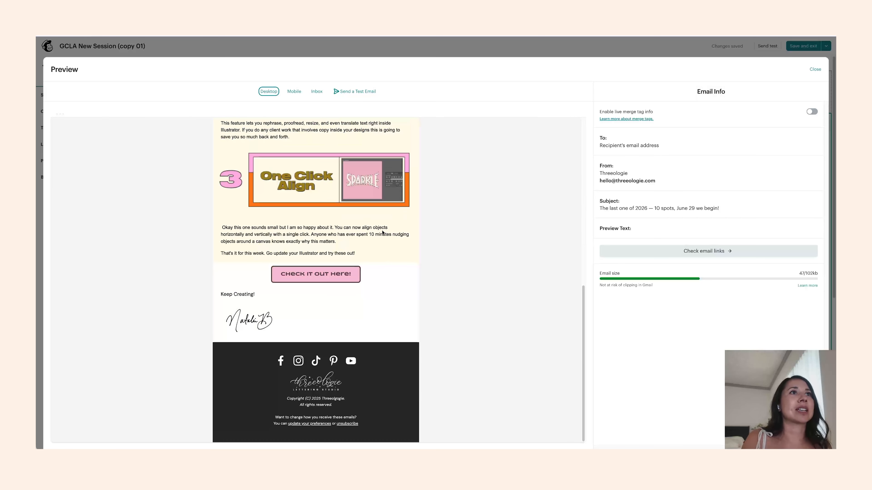
pyautogui.scroll(9, 382, 233)
pyautogui.scroll(5, 402, 239)
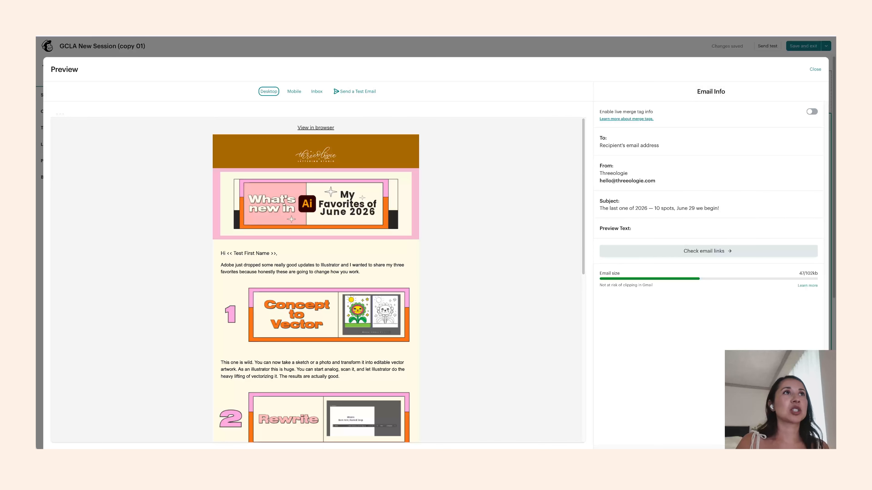
# - Switch the preview to mobile and scroll through the newsletter
pyautogui.click(295, 92)
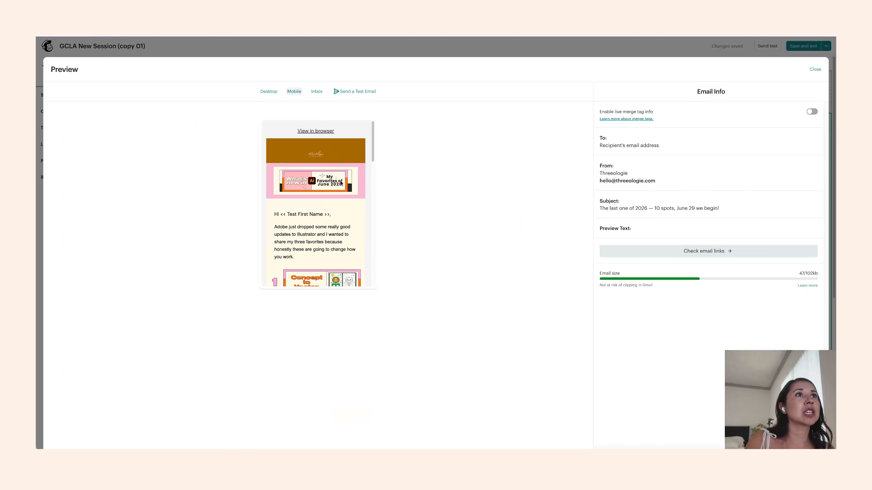
pyautogui.scroll(-6, 341, 183)
pyautogui.scroll(-3, 380, 182)
pyautogui.scroll(9, 379, 165)
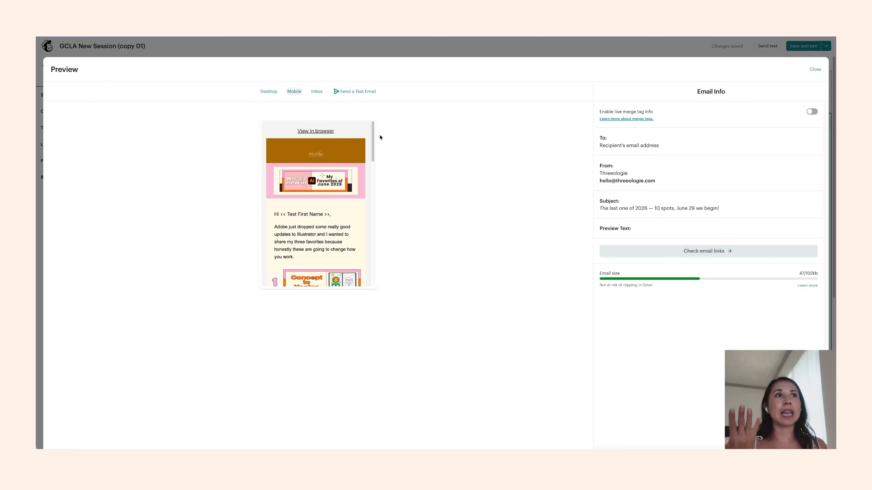